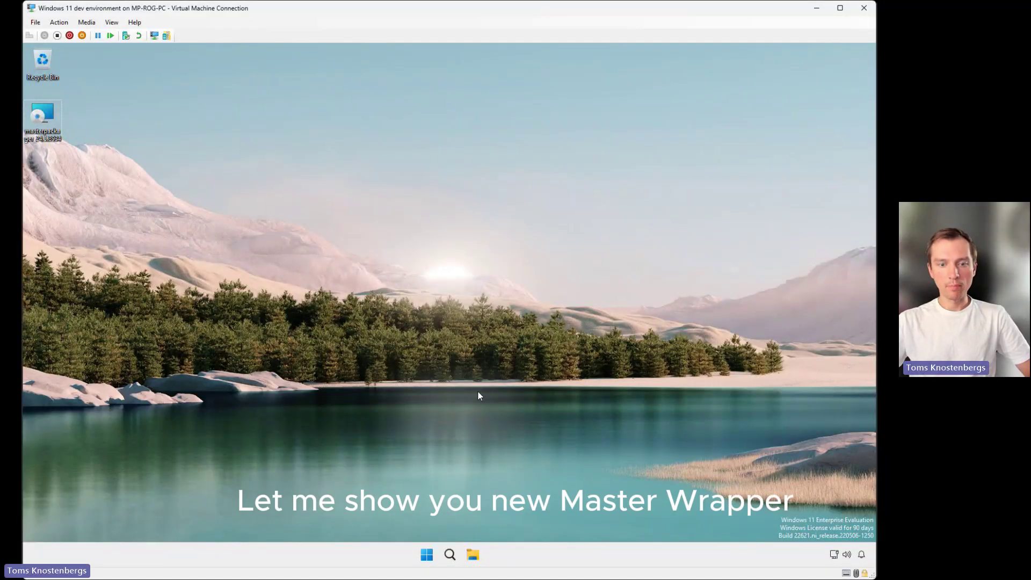
Open Master Wrapper, start a new package from the Default PSADT Template 3.10.1 and load the masterpackager MSI from the desktop.
left_click(428, 555)
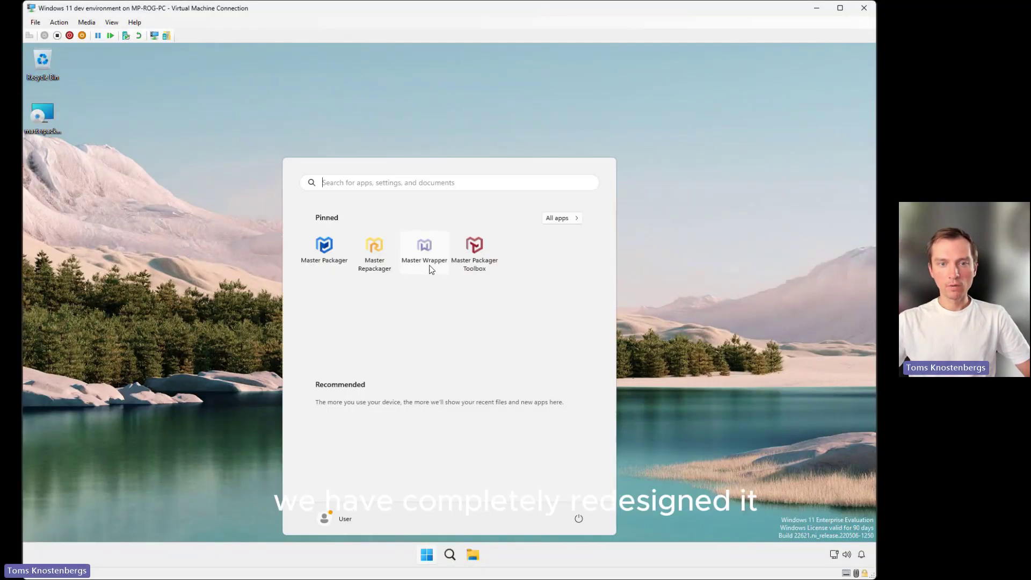
left_click(429, 267)
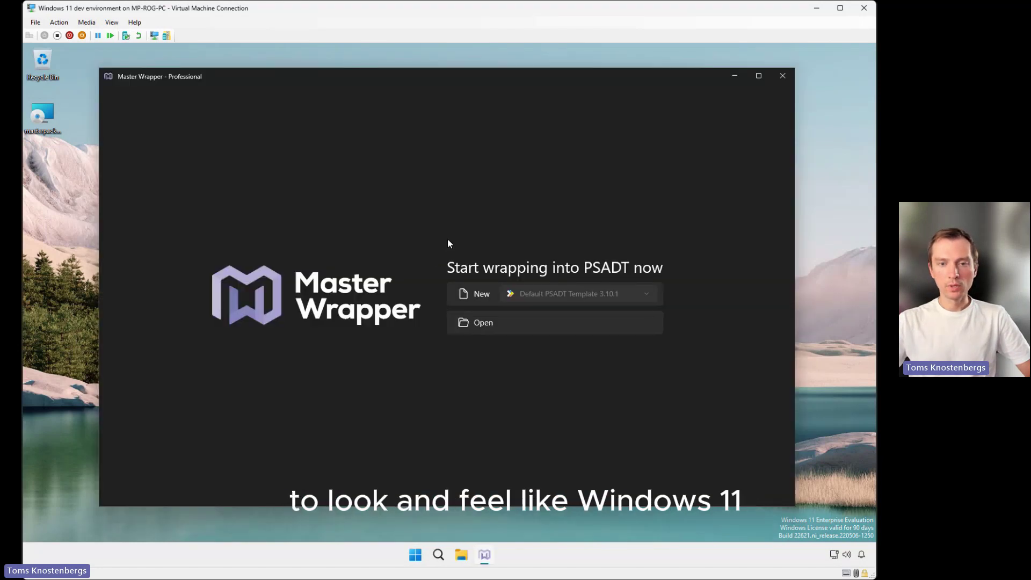
left_click(472, 296)
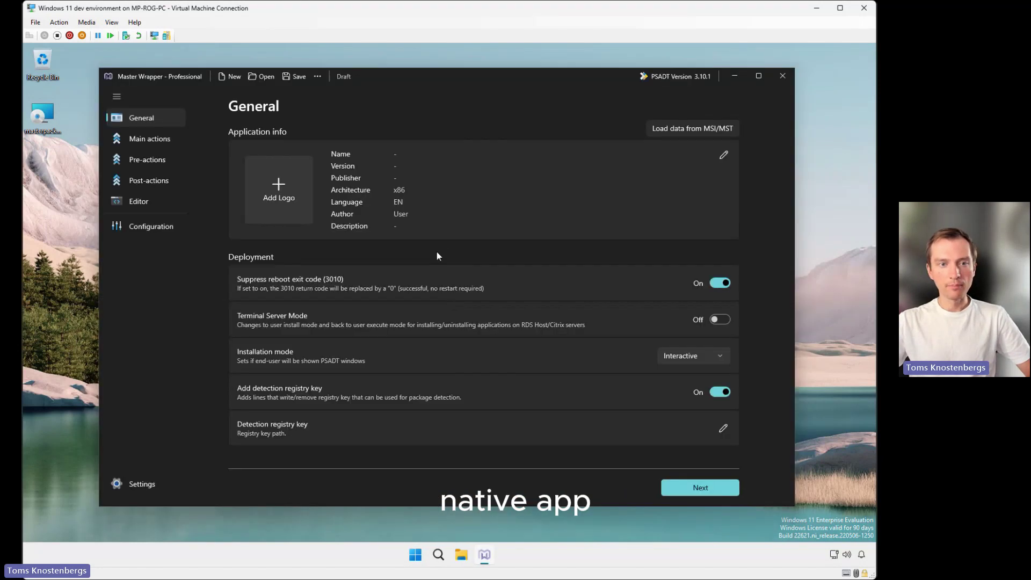
left_click_drag(43, 117, 446, 181)
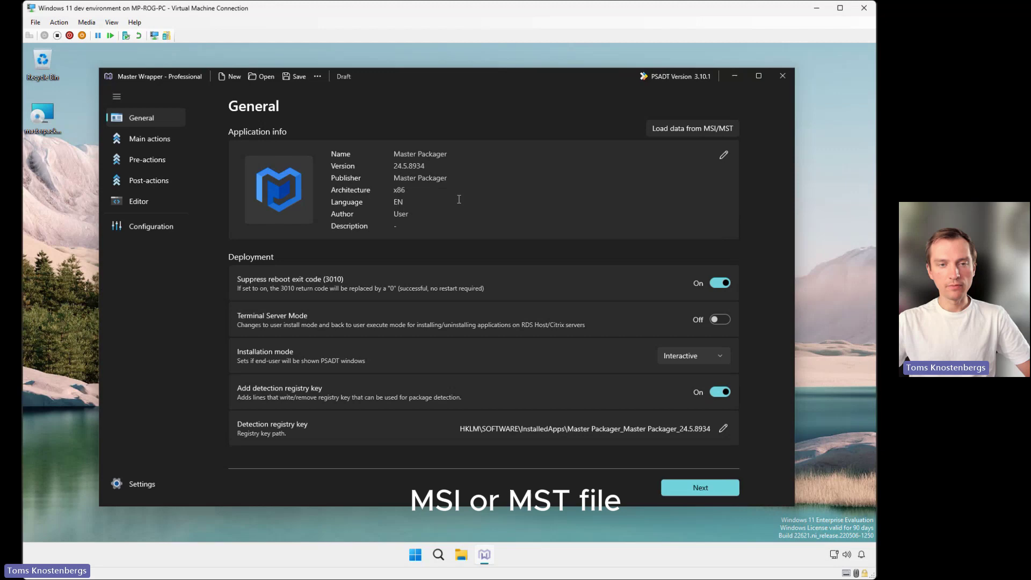
Add the description "Packaging Software" to the application's general information and save it.
left_click(722, 161)
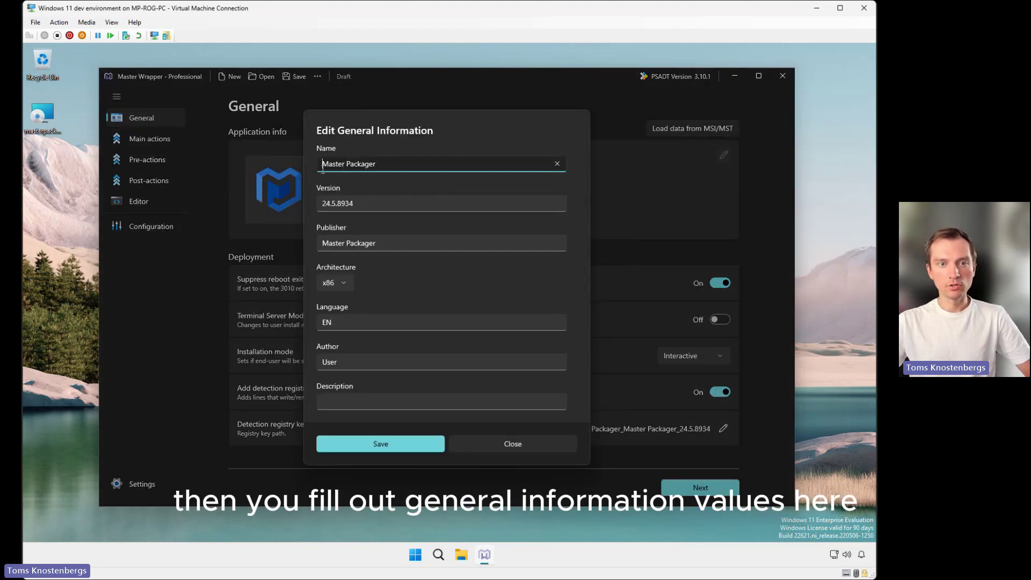
left_click(359, 401)
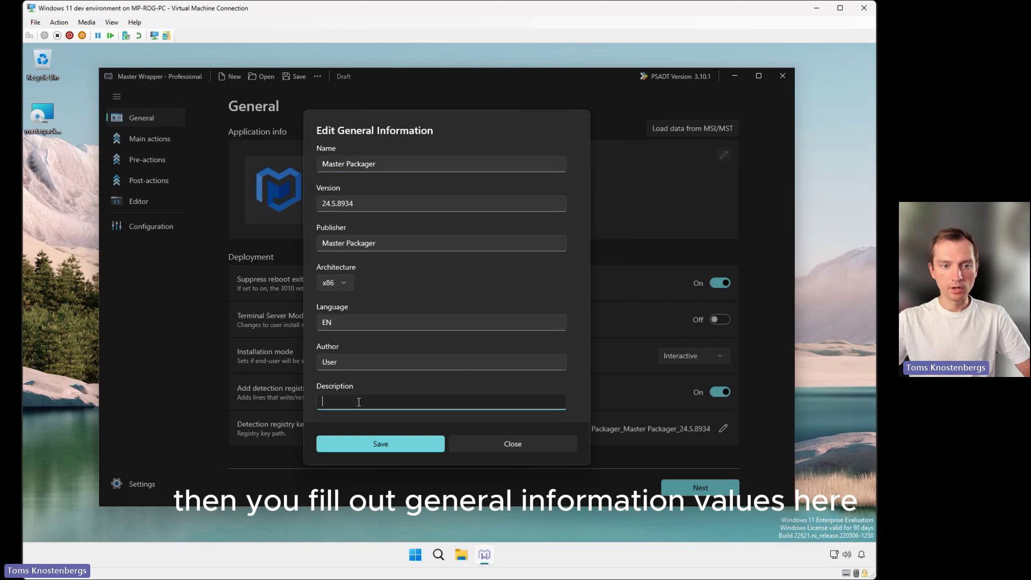
type("Packaging")
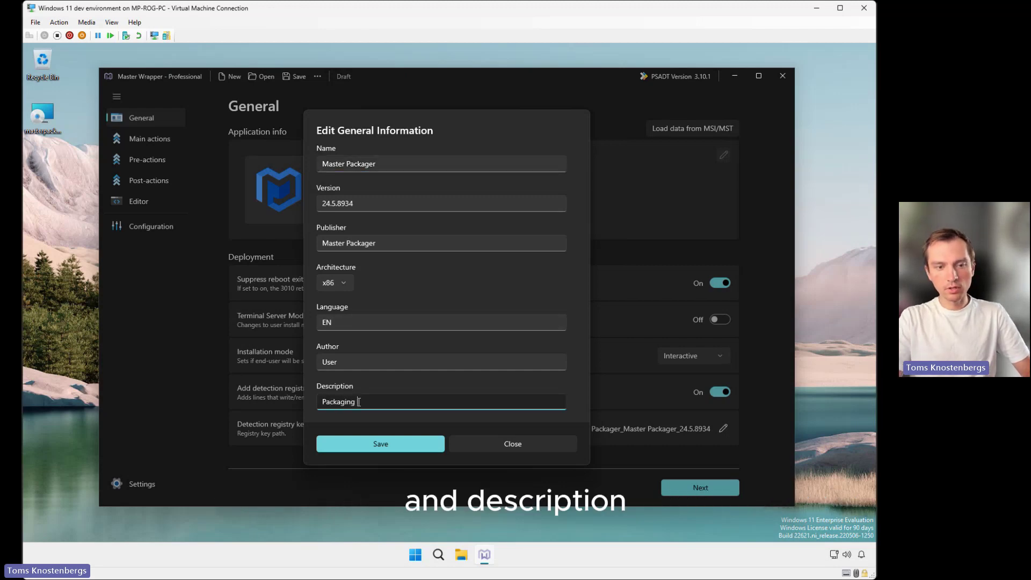
type(" Software")
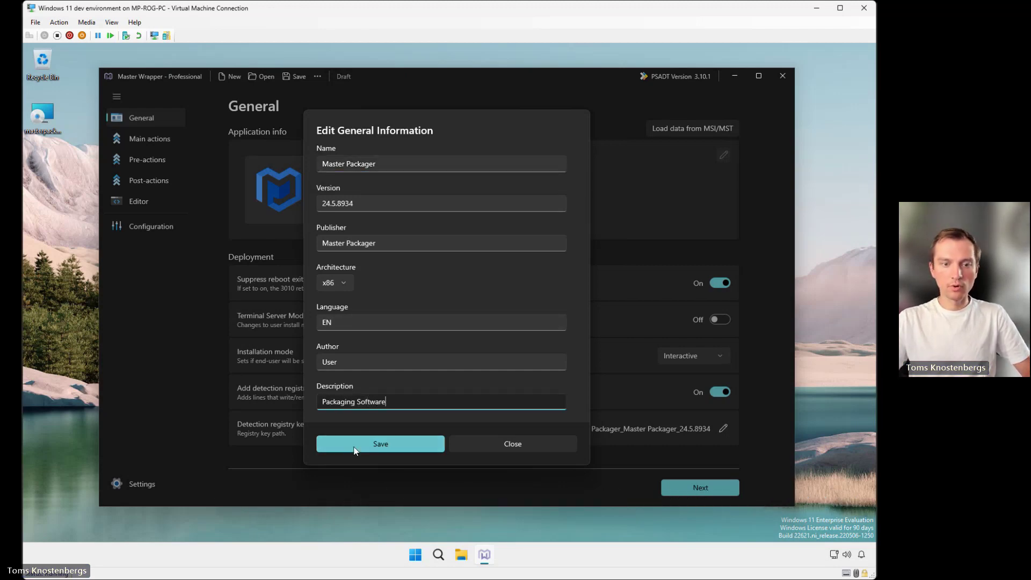
left_click(354, 444)
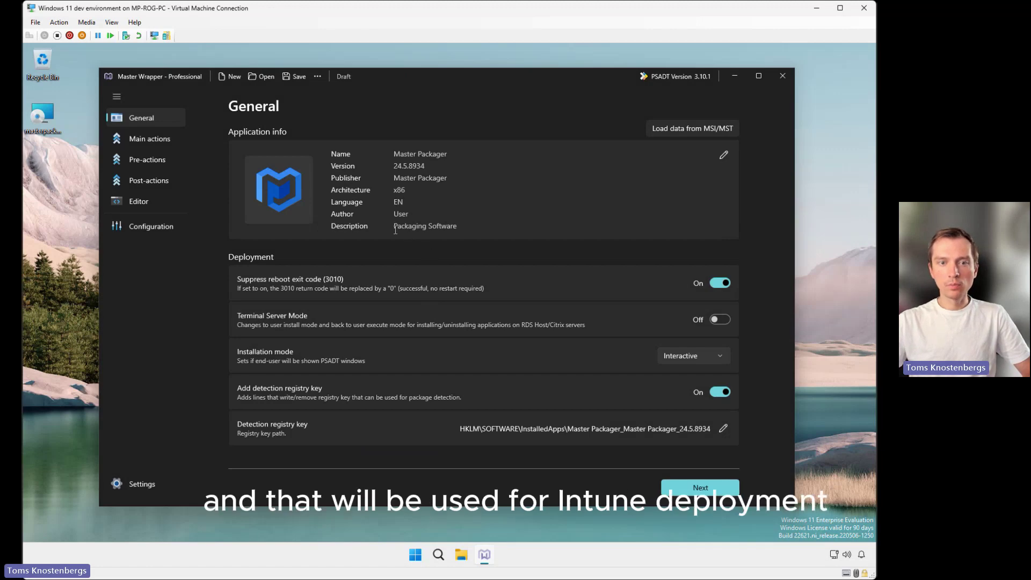
left_click_drag(393, 230, 463, 235)
left_click(463, 235)
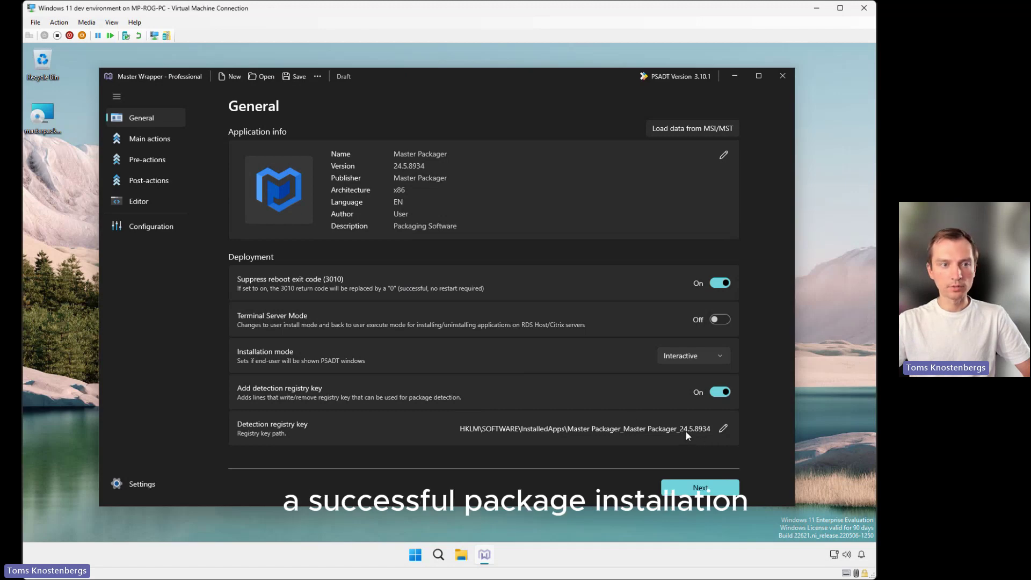
Review the prefilled install, uninstall and repair command lines in the main actions.
left_click(156, 139)
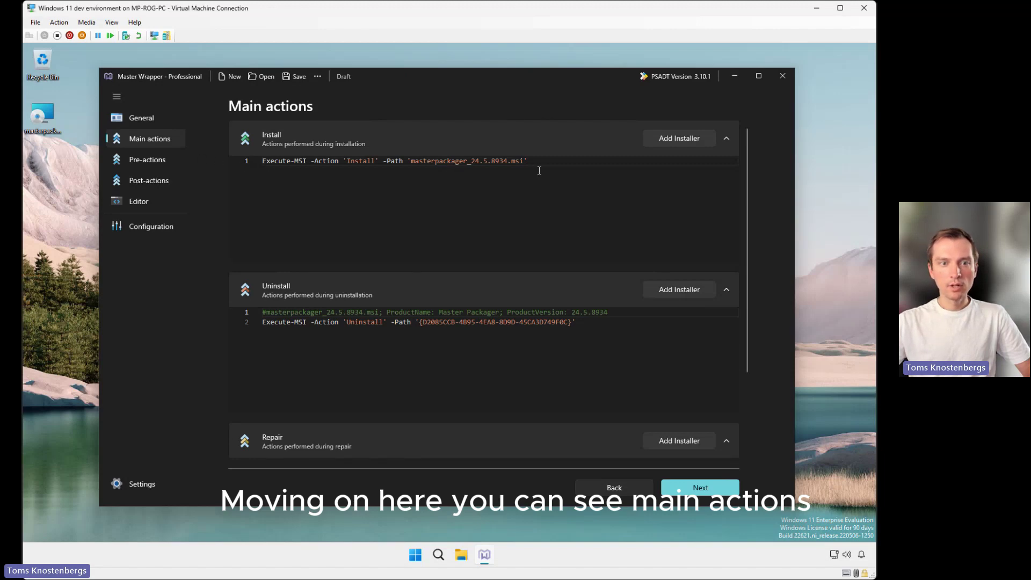
left_click_drag(541, 164, 267, 169)
left_click(267, 169)
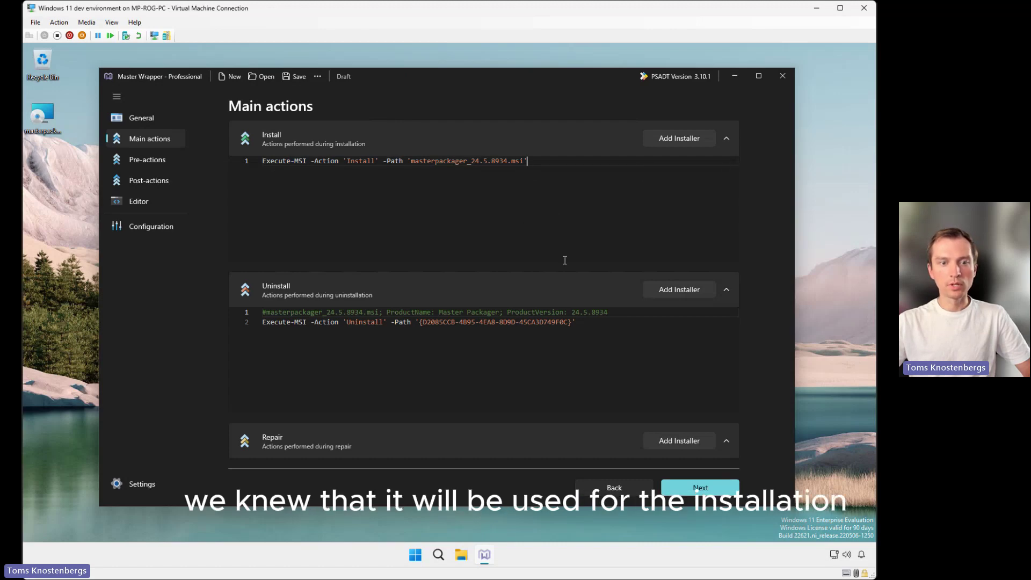
left_click(507, 146)
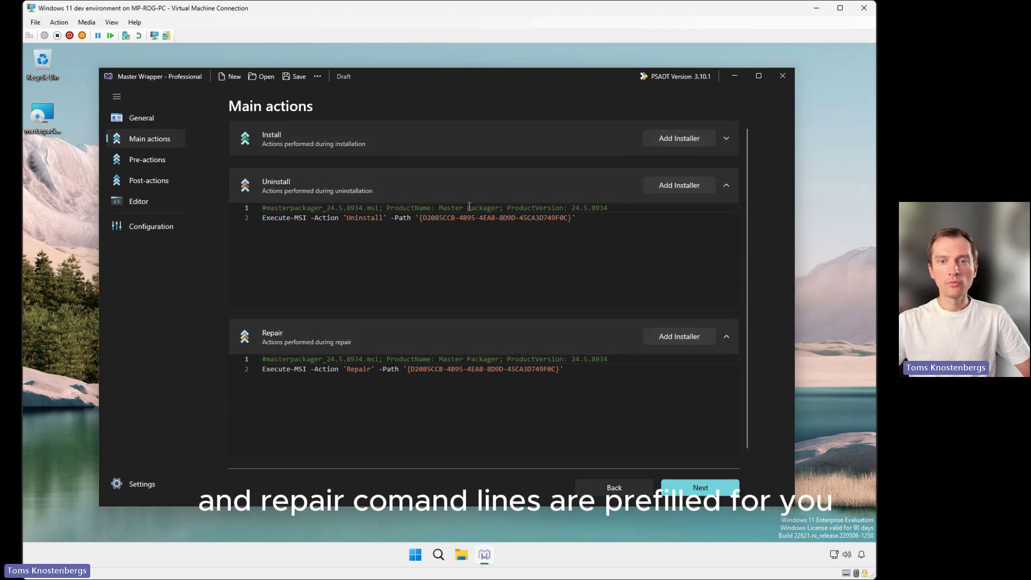
left_click(471, 144)
left_click_drag(123, 158, 47, 122)
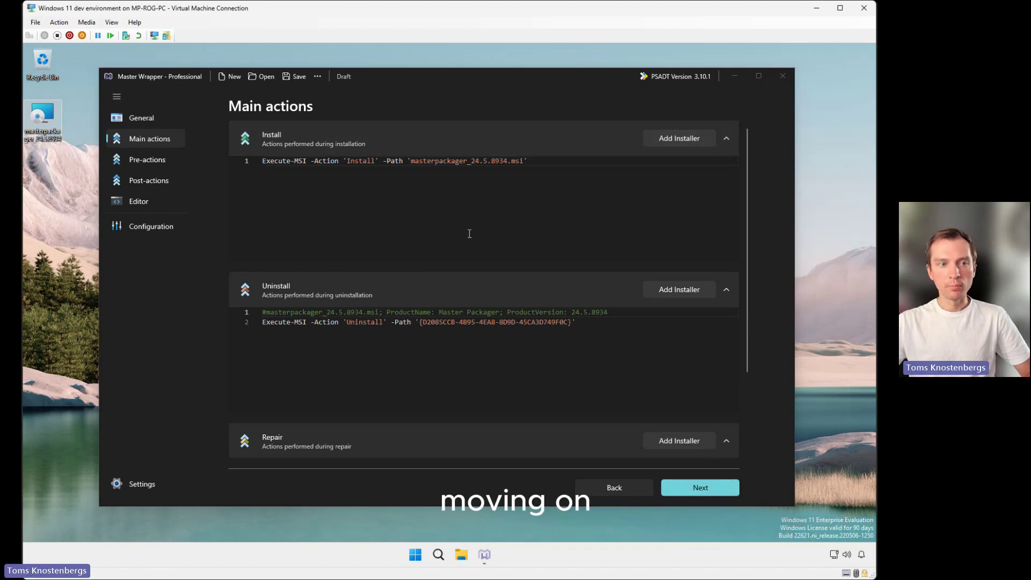
Turn on the progress bar for pre-installation and check the list of processes to be closed.
left_click(698, 487)
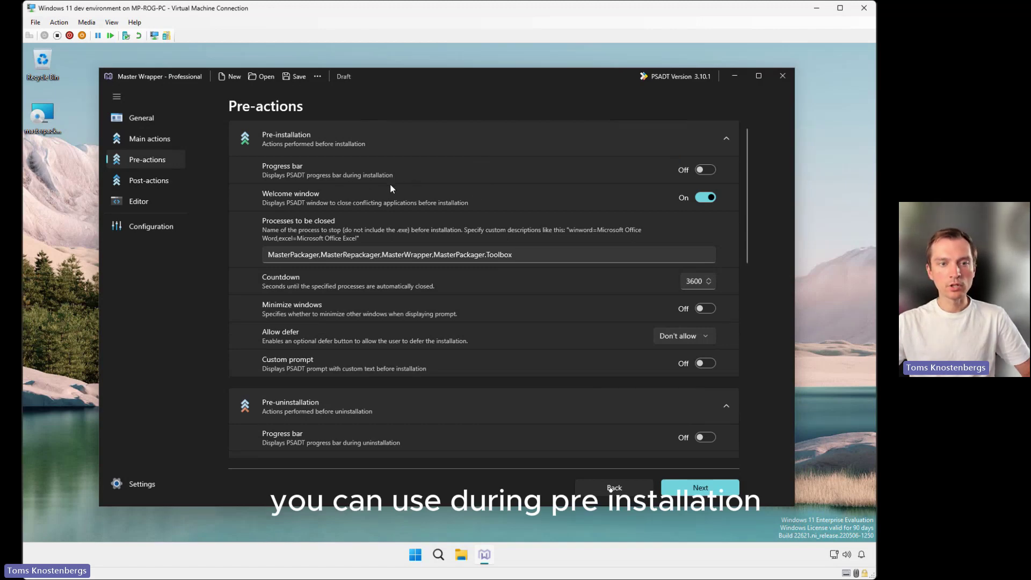
left_click(703, 169)
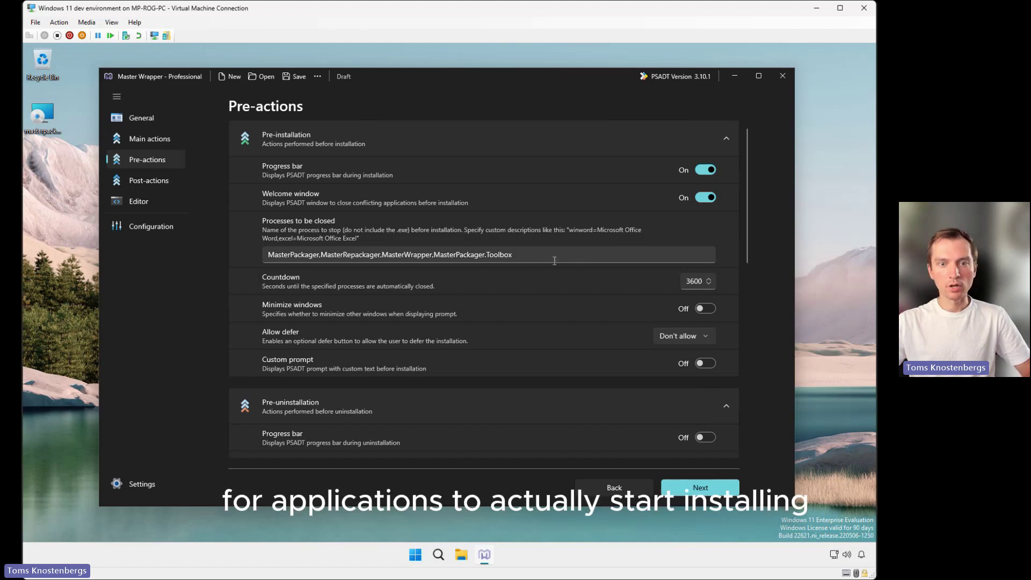
left_click_drag(555, 261, 257, 263)
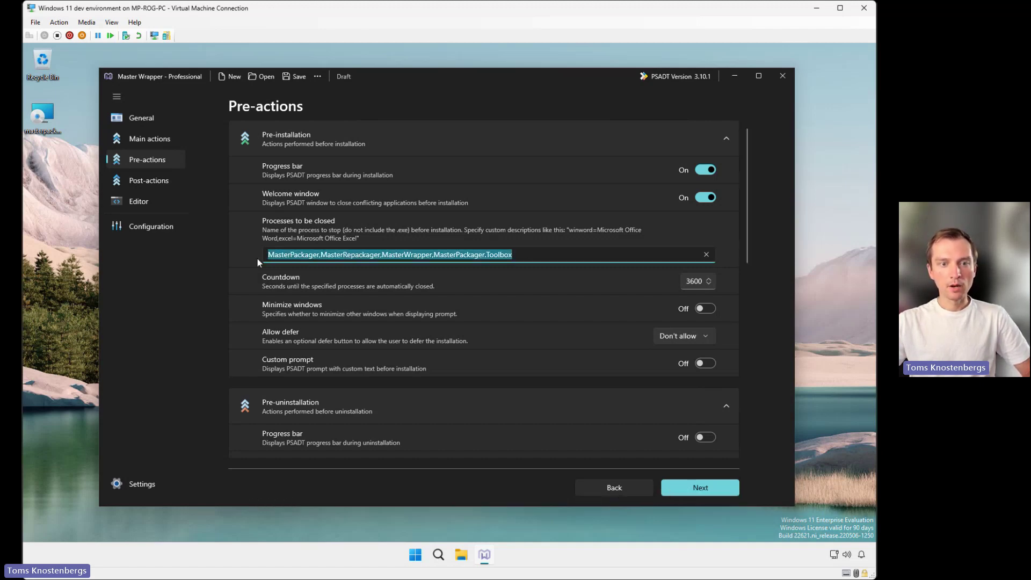
left_click(280, 255)
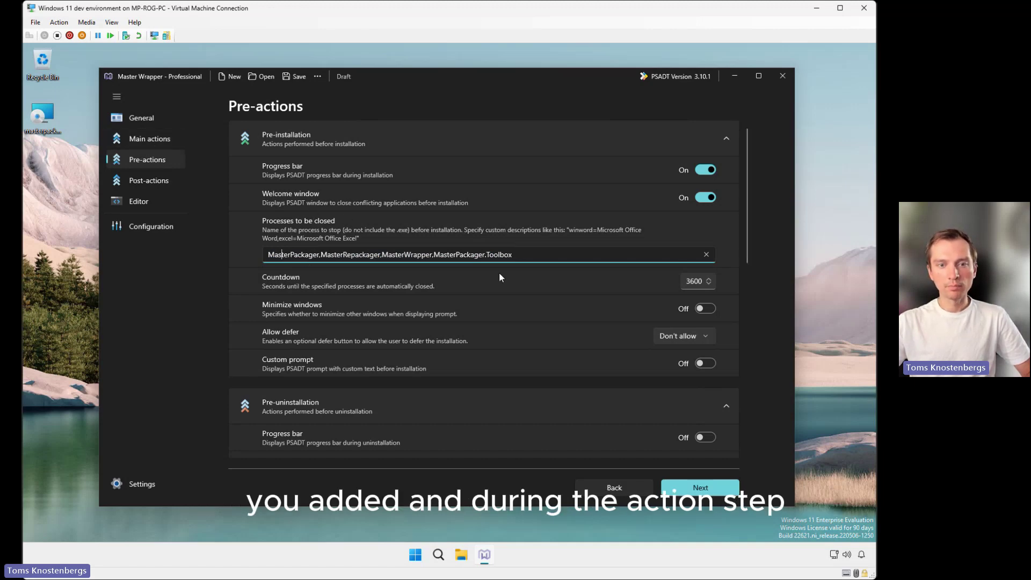
left_click_drag(526, 259, 261, 260)
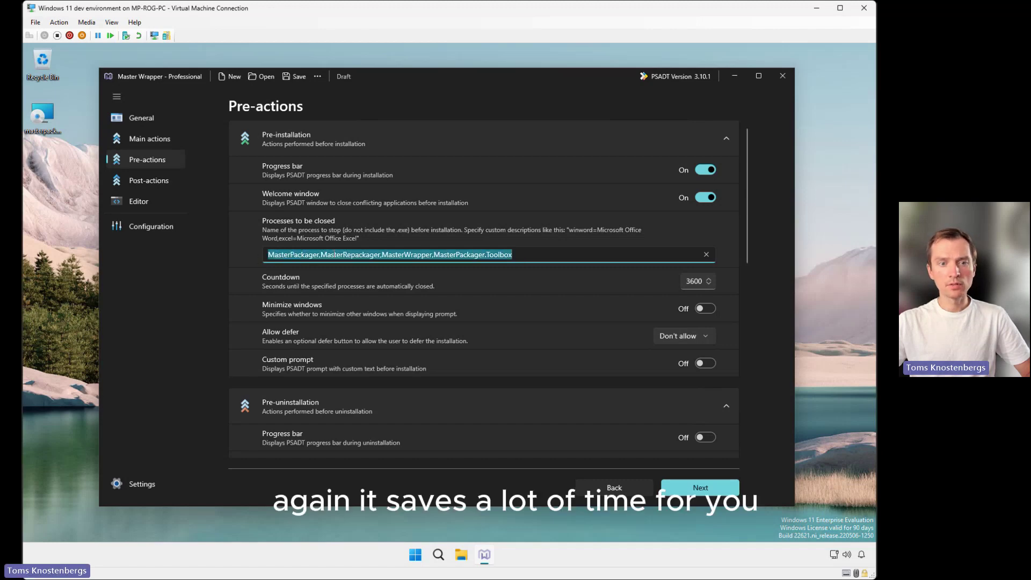
left_click(381, 255)
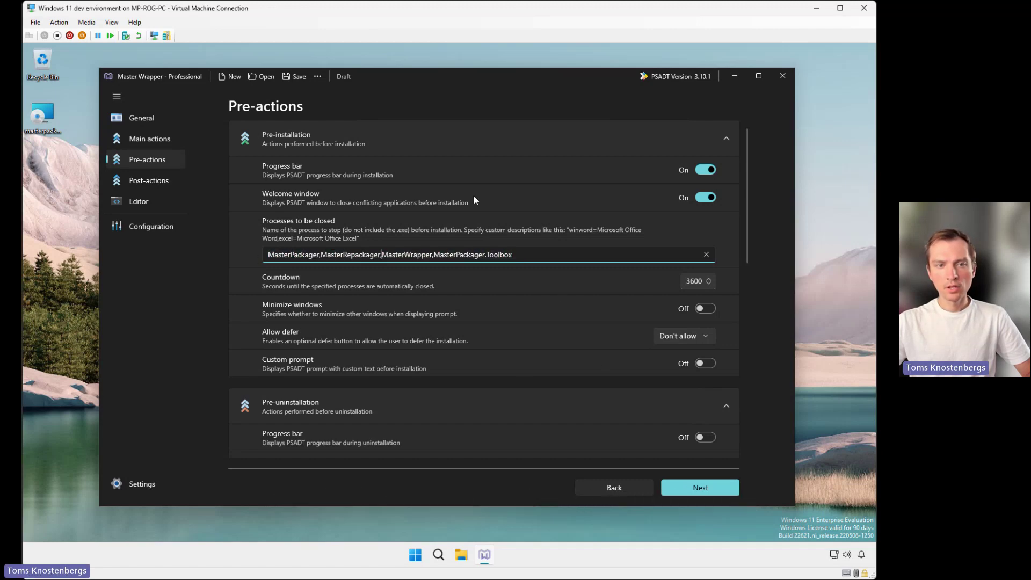
Collapse the pre-installation, pre-uninstallation and pre-repair sections of the pre-actions.
left_click(485, 140)
left_click(411, 192)
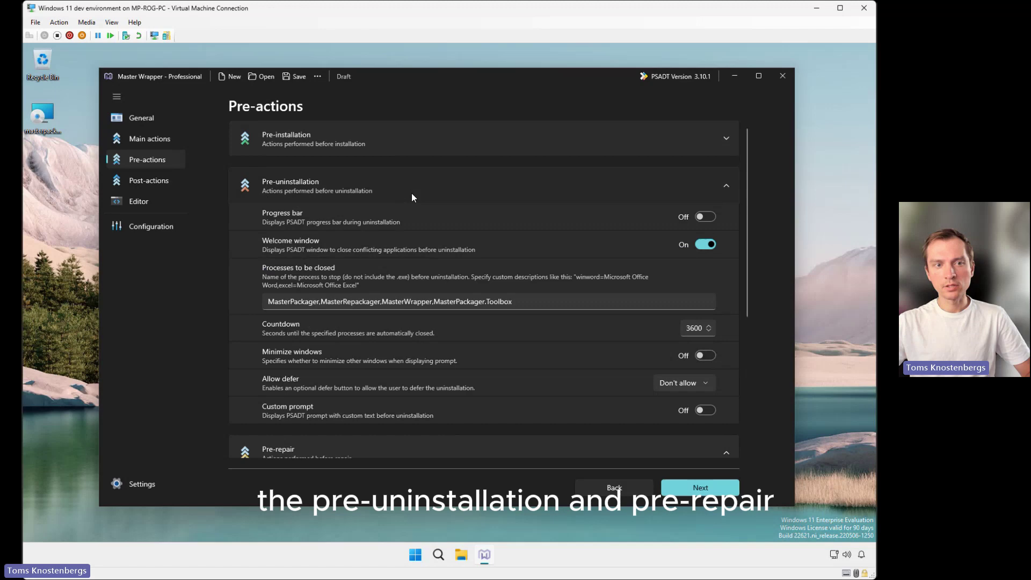
left_click(421, 218)
left_click(386, 242)
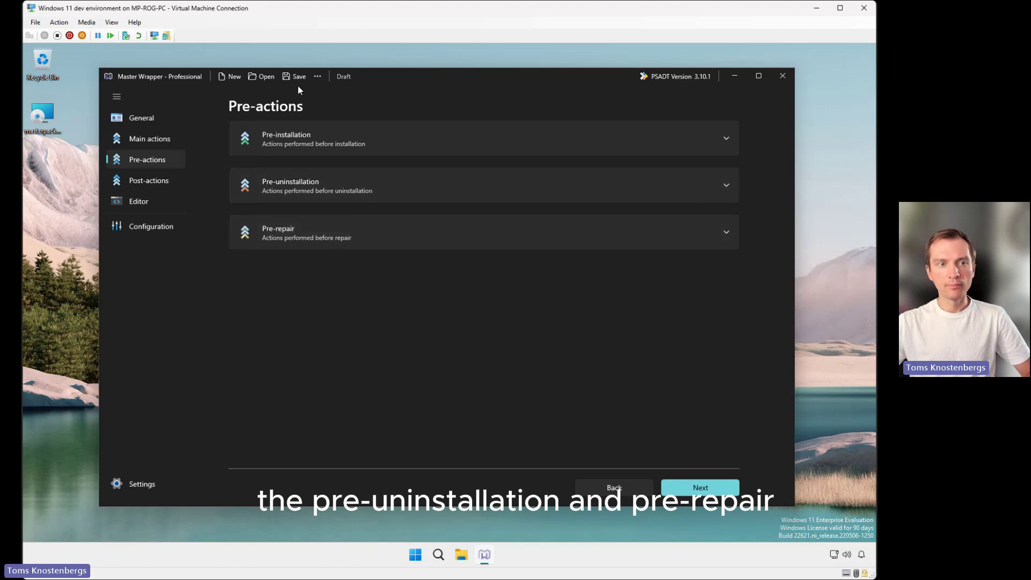
Try out the restart prompt and custom prompt for post-installation, and turn both off again.
left_click(159, 184)
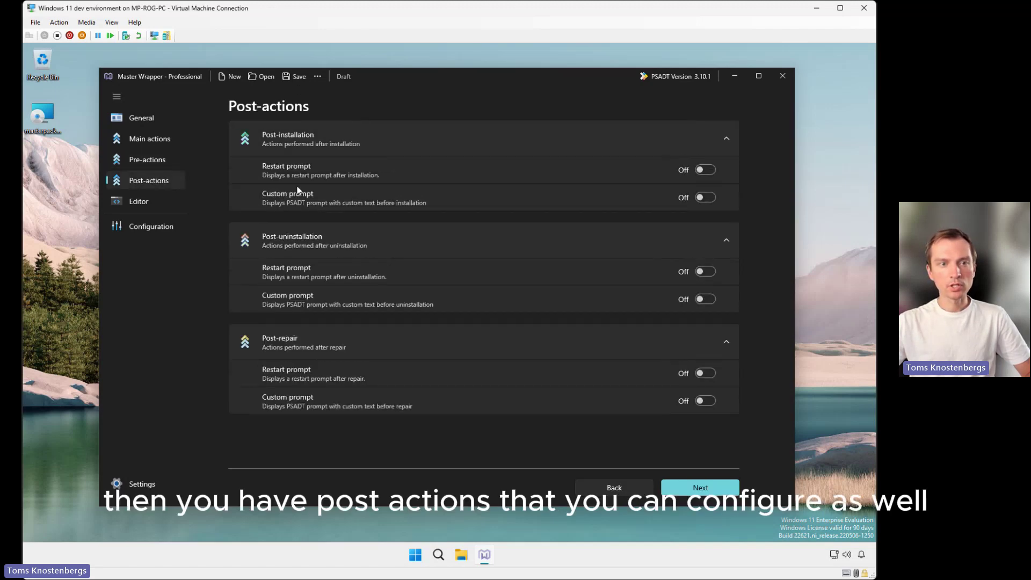
left_click(705, 198)
left_click(705, 169)
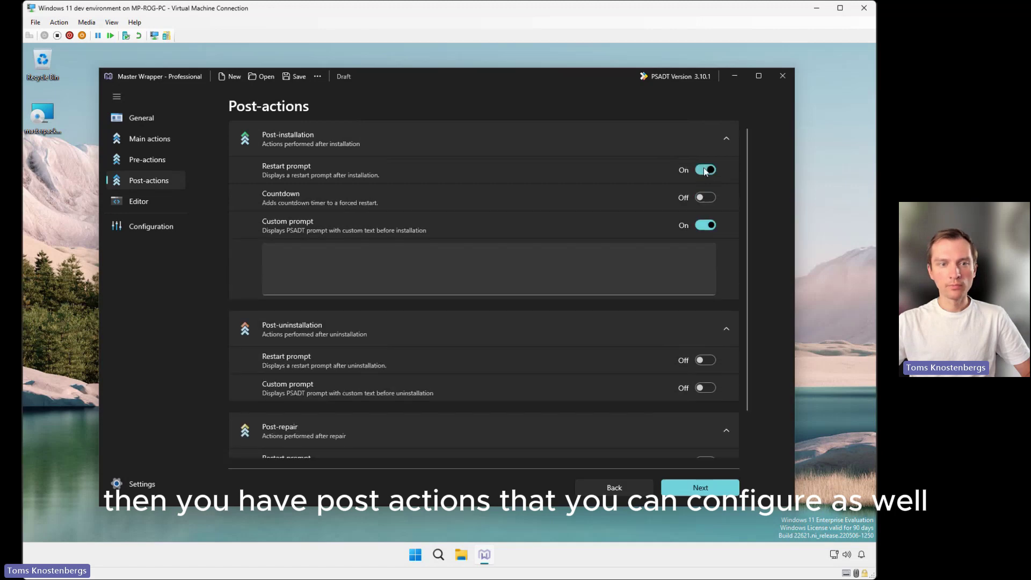
left_click(372, 269)
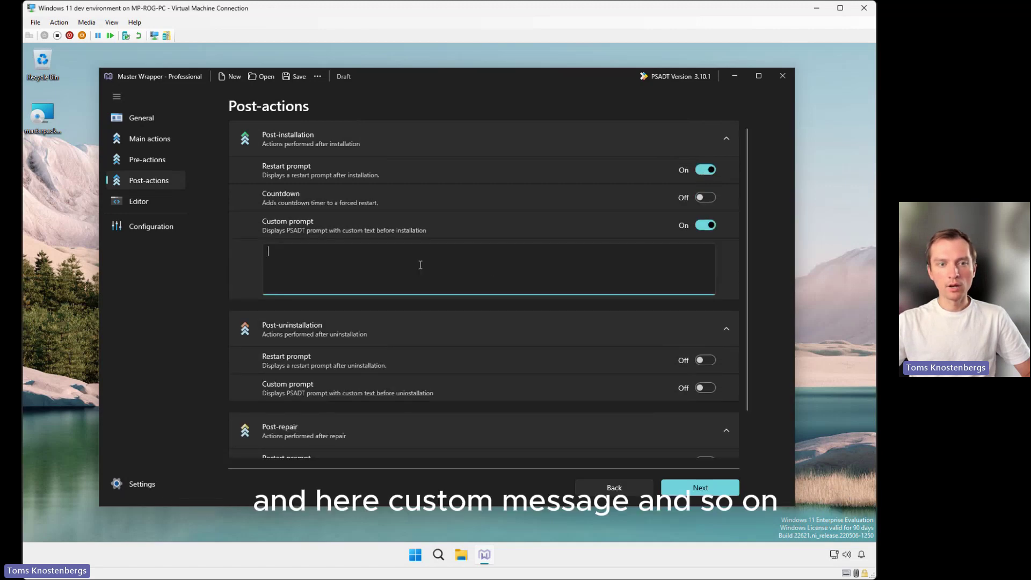
left_click(708, 227)
left_click(705, 170)
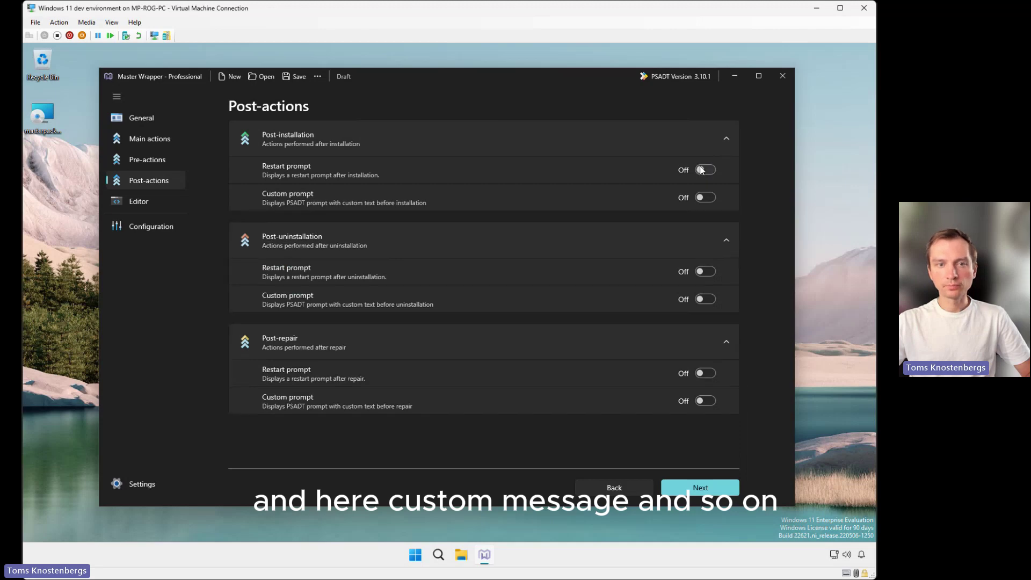
Collapse the post-installation, post-uninstallation and post-repair sections of the post-actions.
left_click(685, 137)
left_click(442, 202)
left_click(433, 236)
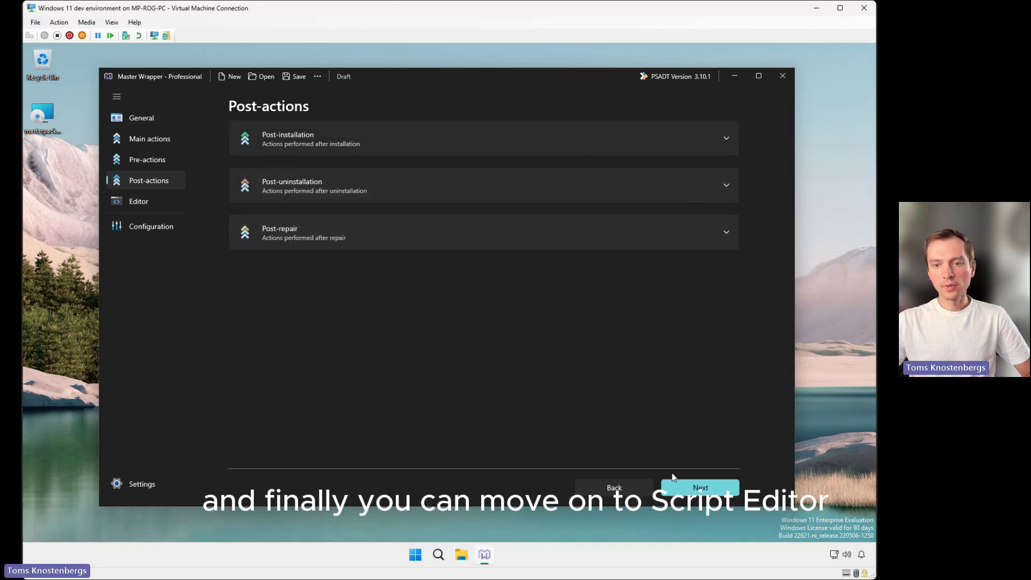
Try the script editor's autocomplete with "Show" on blank line 184 of the pre-installation code, and remove the text again.
left_click(691, 488)
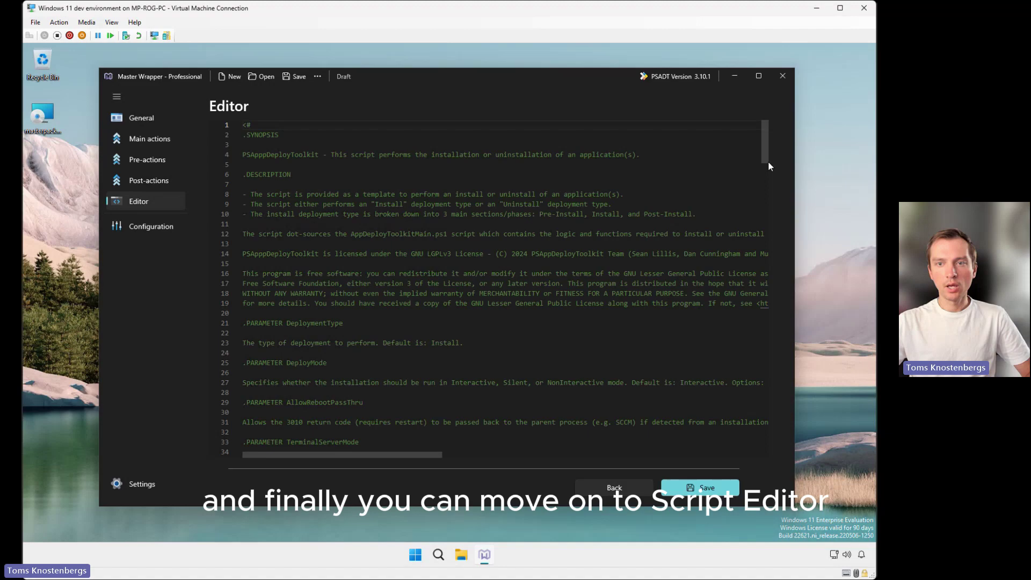
left_click_drag(765, 137, 765, 366)
left_click(328, 185)
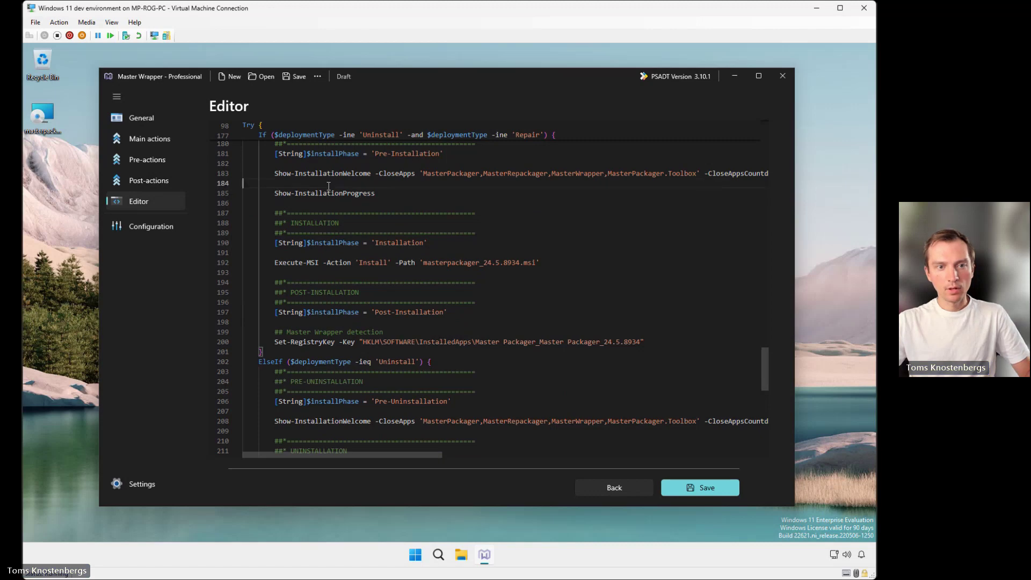
type("Show")
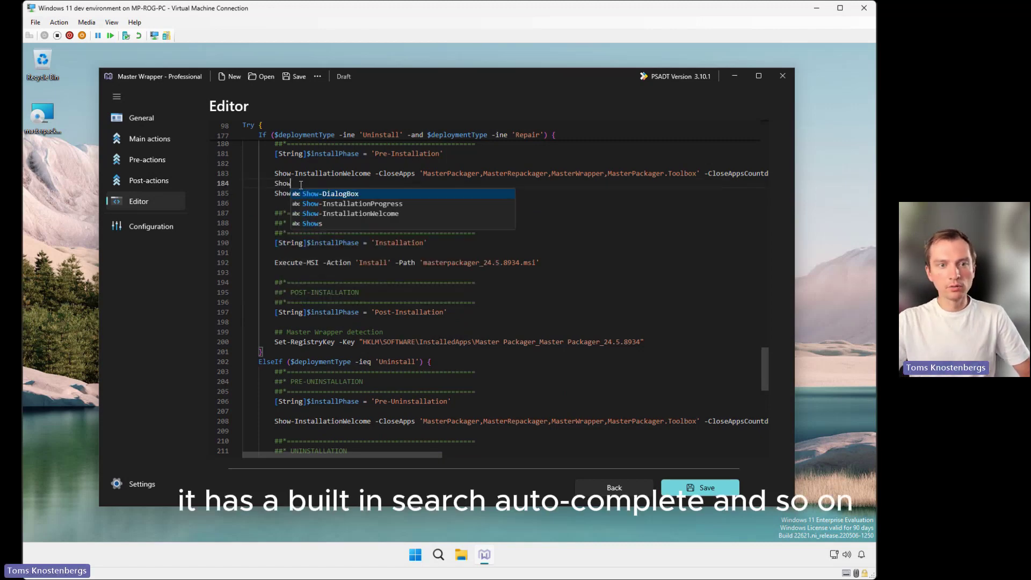
left_click_drag(329, 185, 230, 186)
key("BackSpace")
Save the package into a new folder named MP Package on the desktop.
left_click(700, 488)
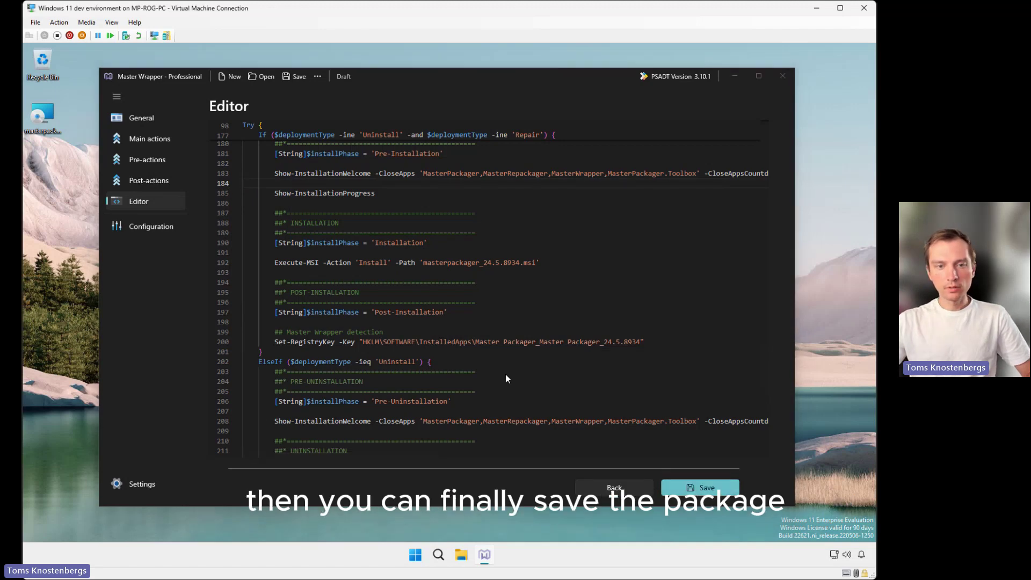
left_click_drag(284, 84, 337, 96)
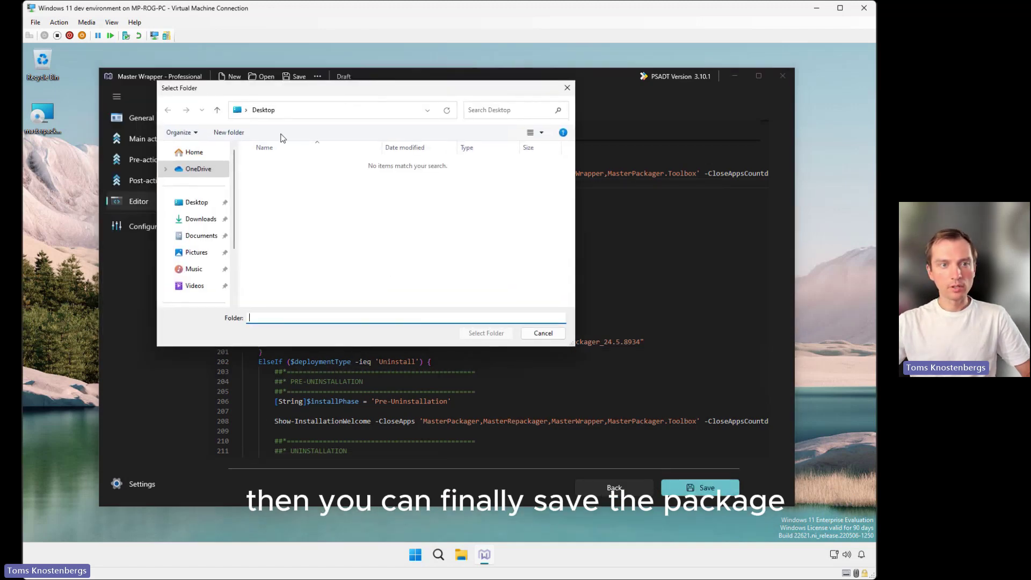
left_click(228, 132)
type("MP")
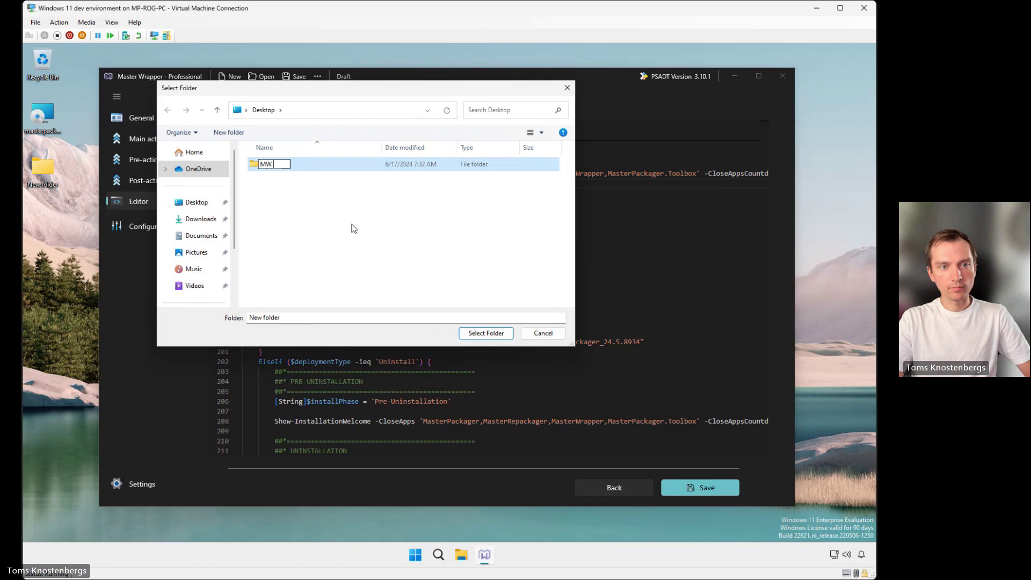
type(" Packaging")
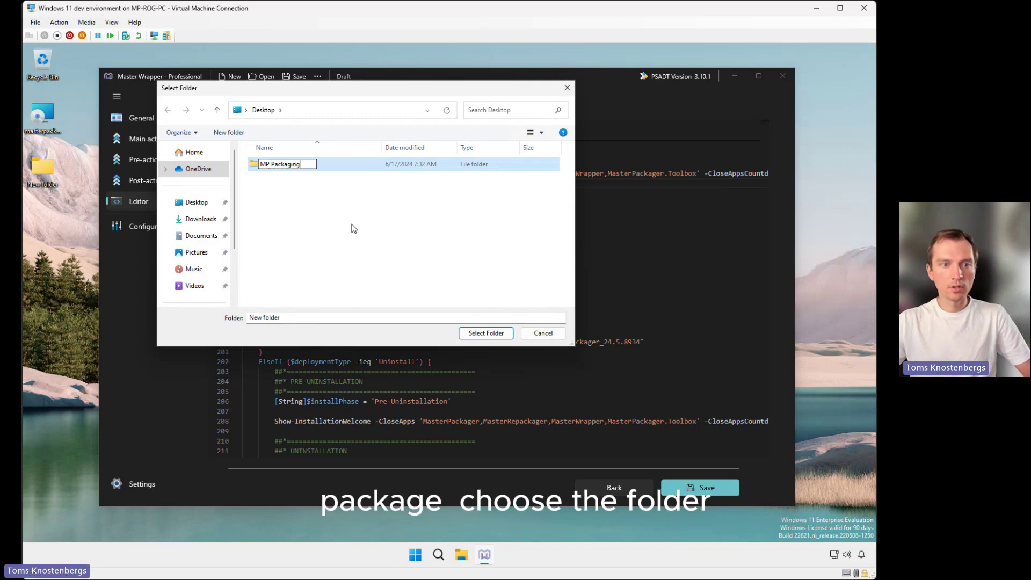
key("BackSpace")
key("BackSpace")
type("e")
key("Return")
left_click(267, 163)
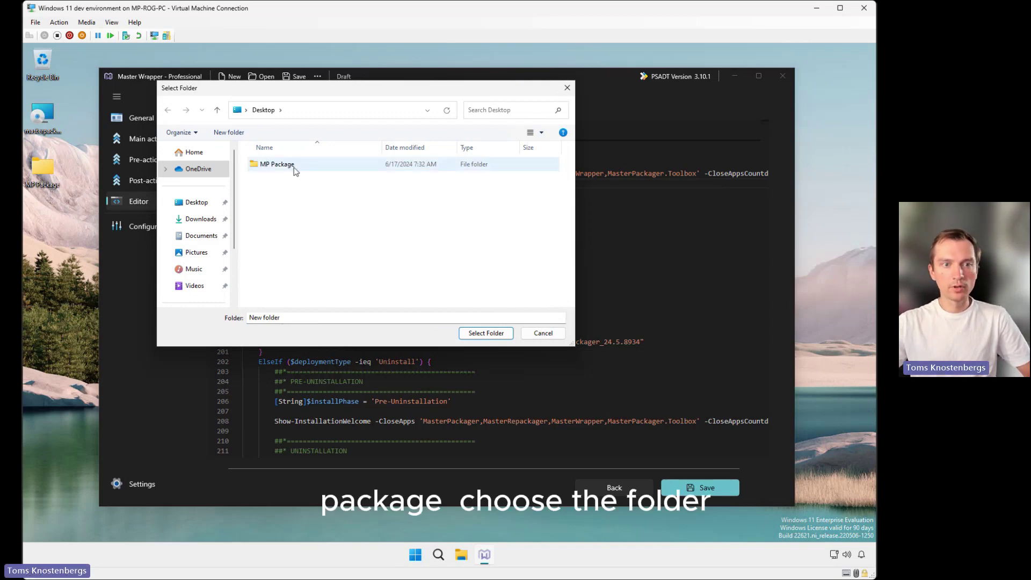
left_click(485, 331)
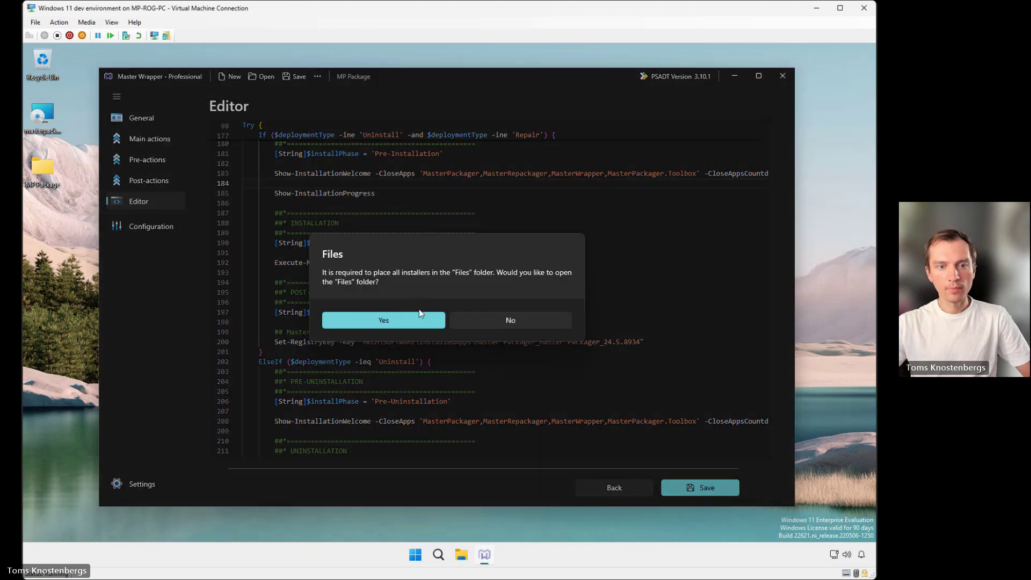
Put the masterpackager_24.5.8934 installer into the package's Files folder and go back up to the MP Package folder.
left_click(401, 321)
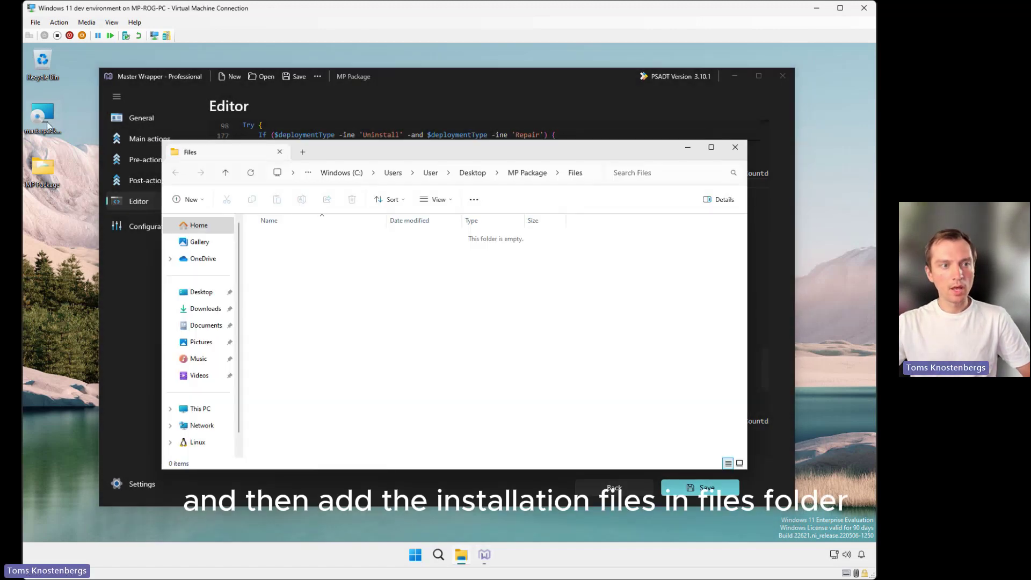
key("ctrl+v")
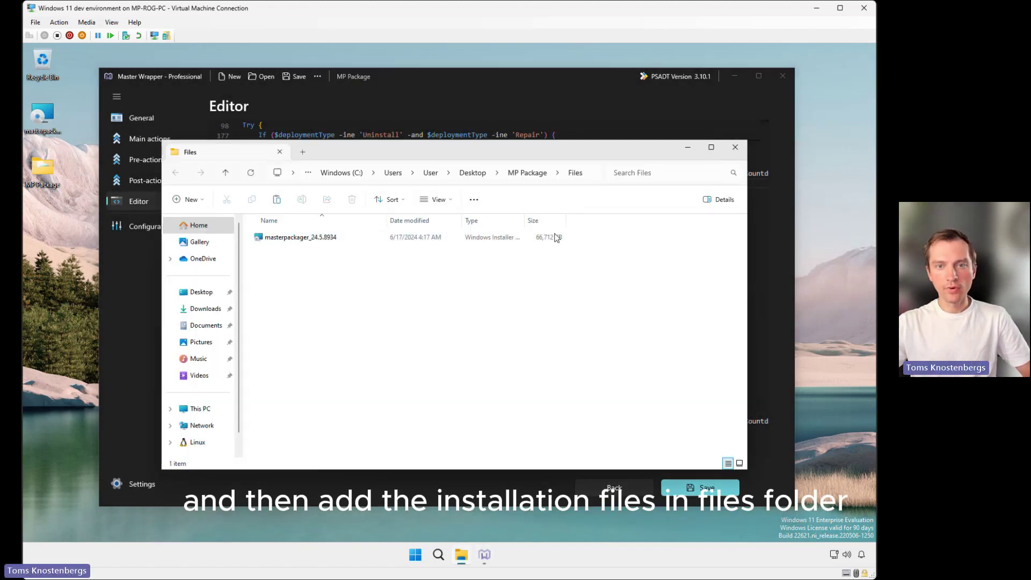
left_click(542, 173)
left_click_drag(419, 420, 307, 230)
left_click(352, 382)
left_click_drag(473, 152, 491, 131)
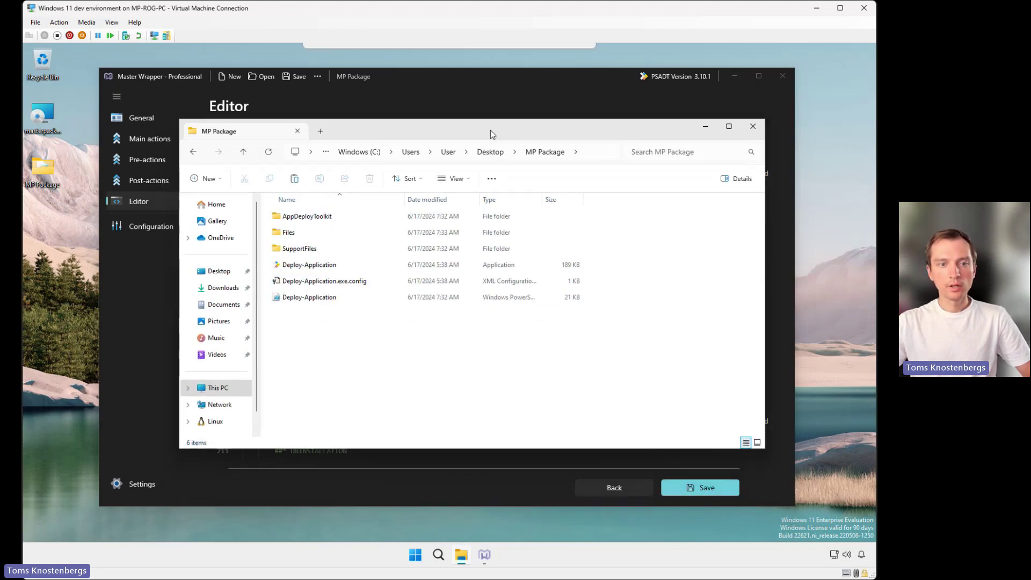
Convert the package's Deploy-Application executable to an .intunewin file and widen the name column in the desktop file listing.
right_click(325, 269)
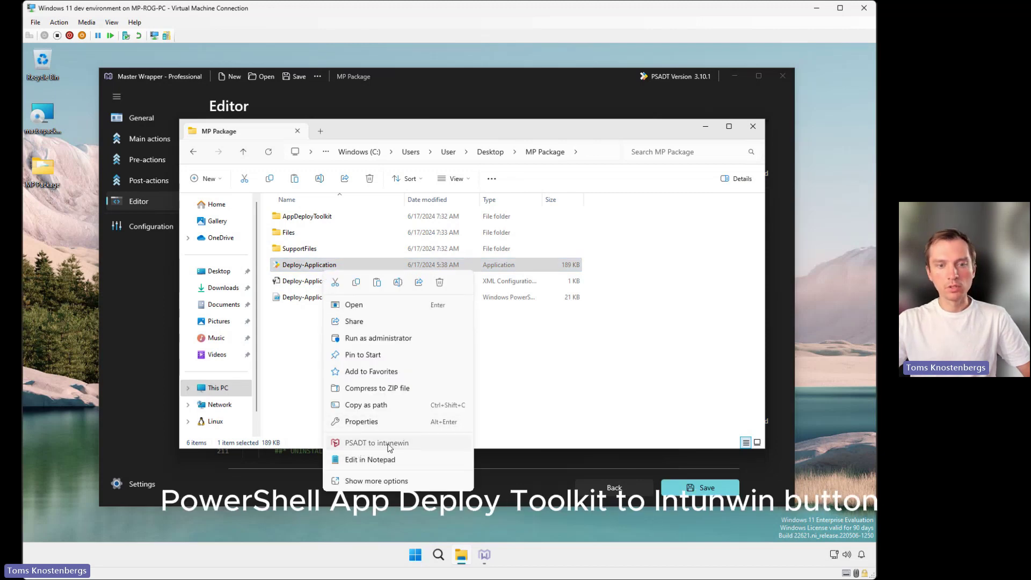
left_click(382, 445)
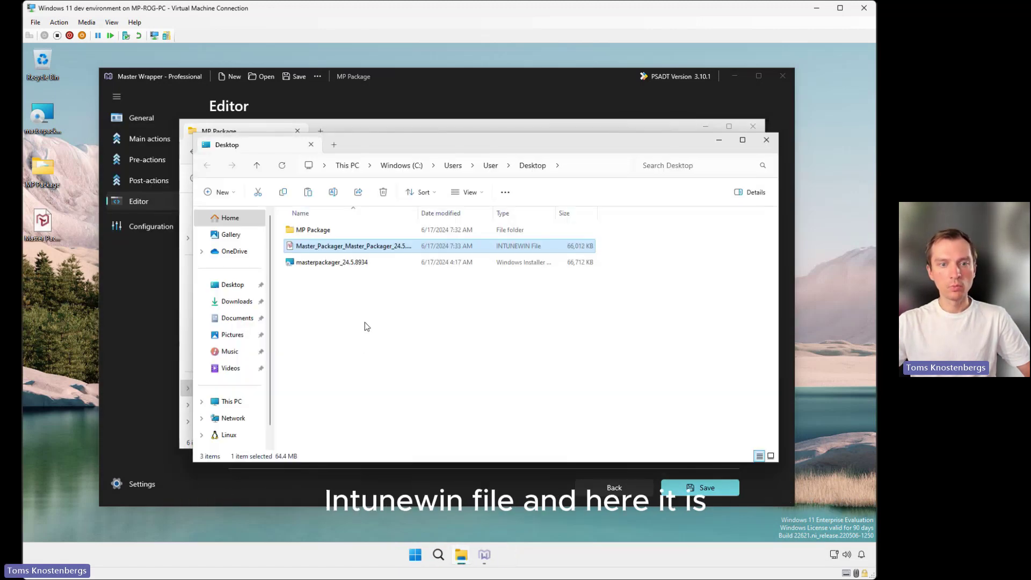
left_click_drag(418, 213, 483, 213)
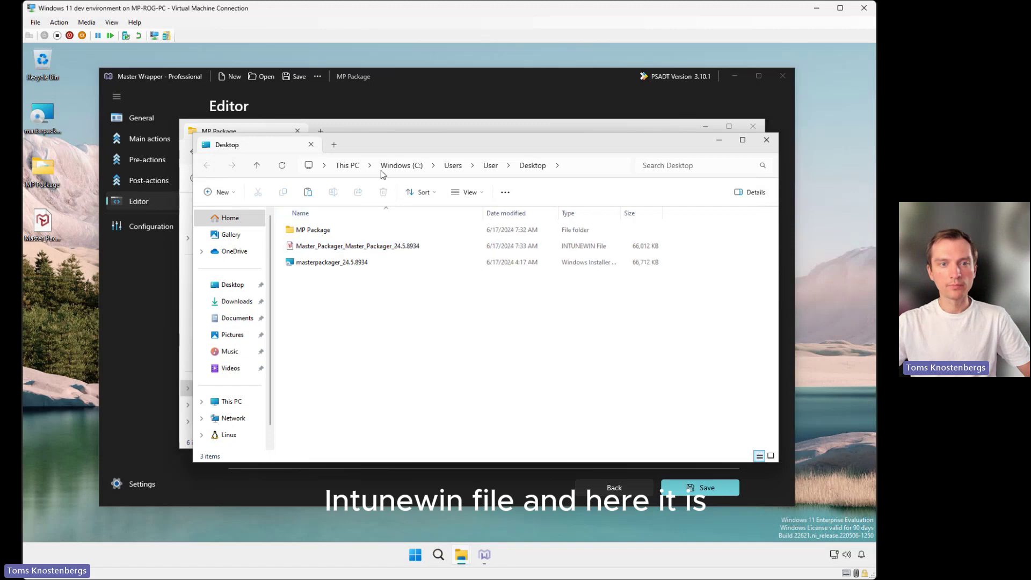
Look through the package configuration in Master Wrapper, collapsing the branding, toolkit, log, MSI, UI and toast notification sections.
left_click(447, 87)
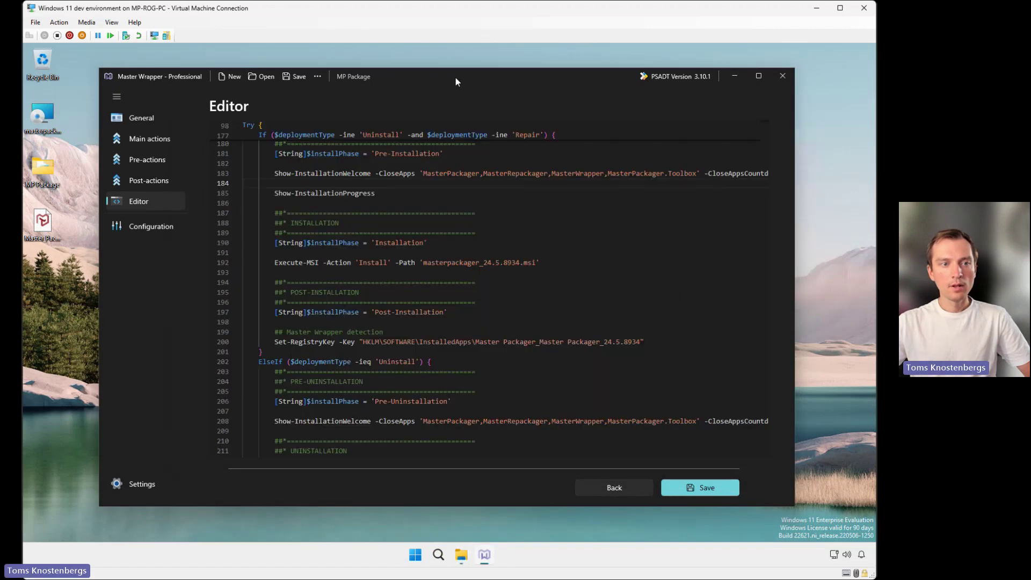
left_click(159, 228)
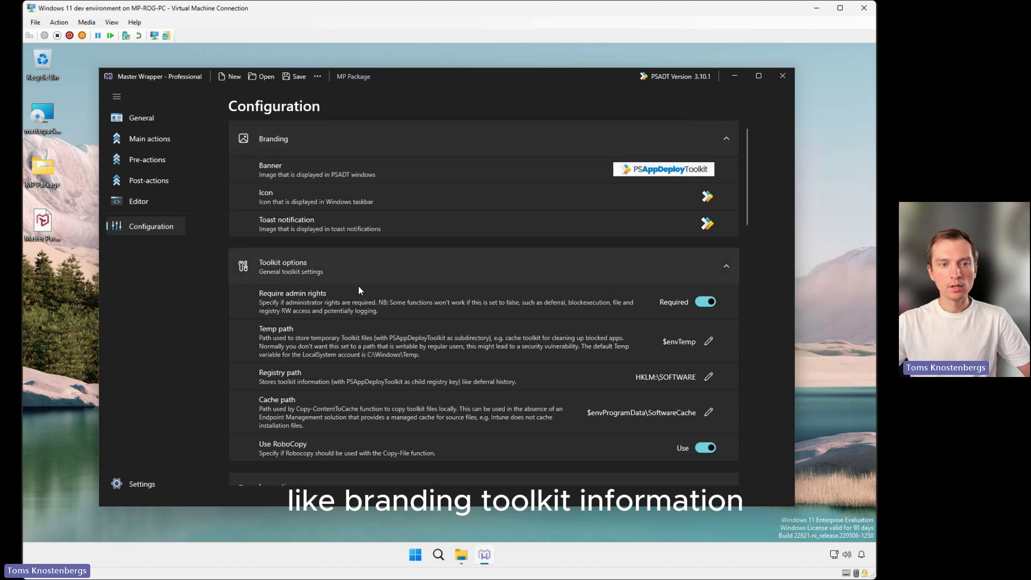
left_click(450, 271)
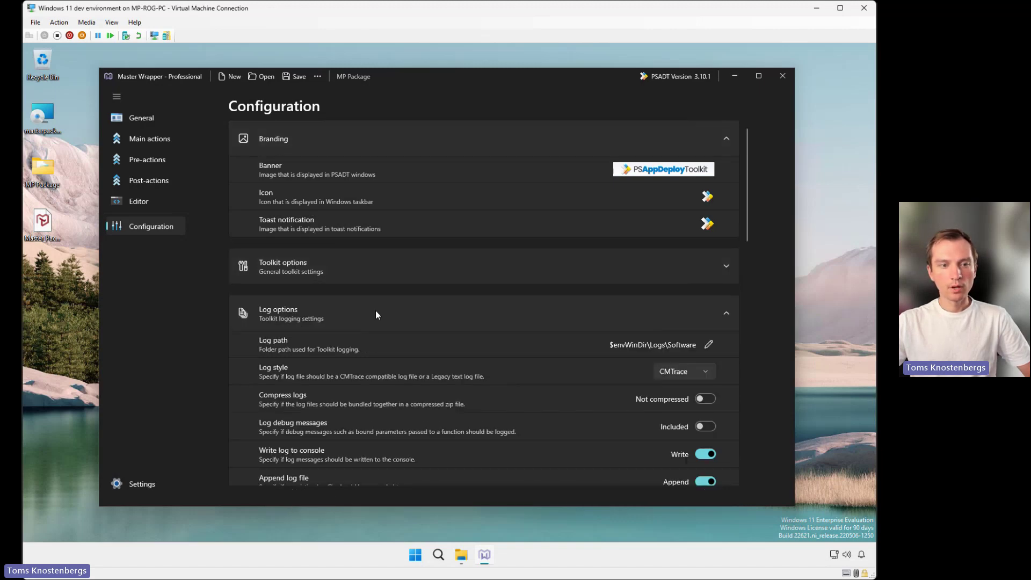
left_click(376, 310)
left_click(345, 359)
left_click(338, 408)
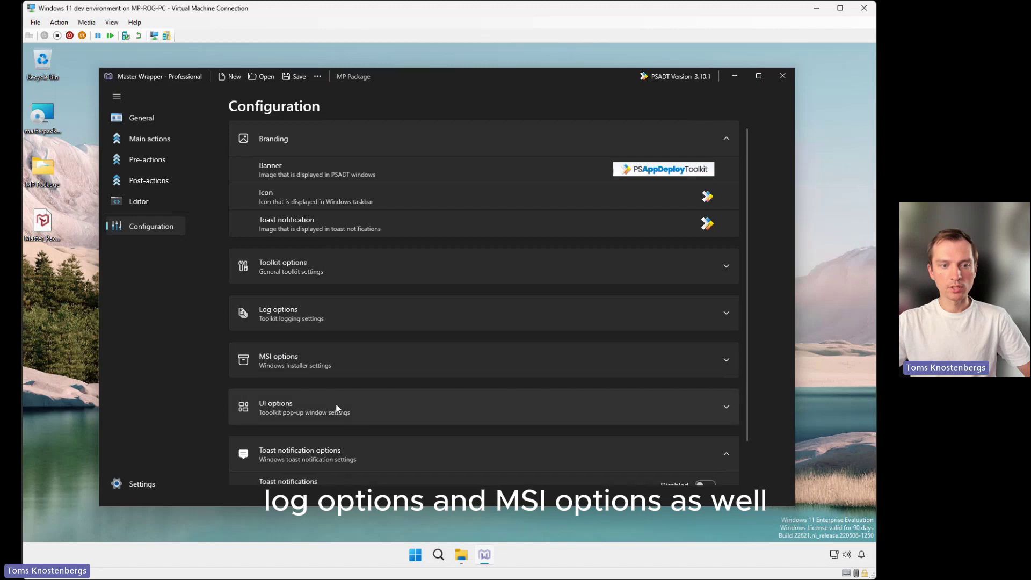
scroll(346, 402, "down", 2)
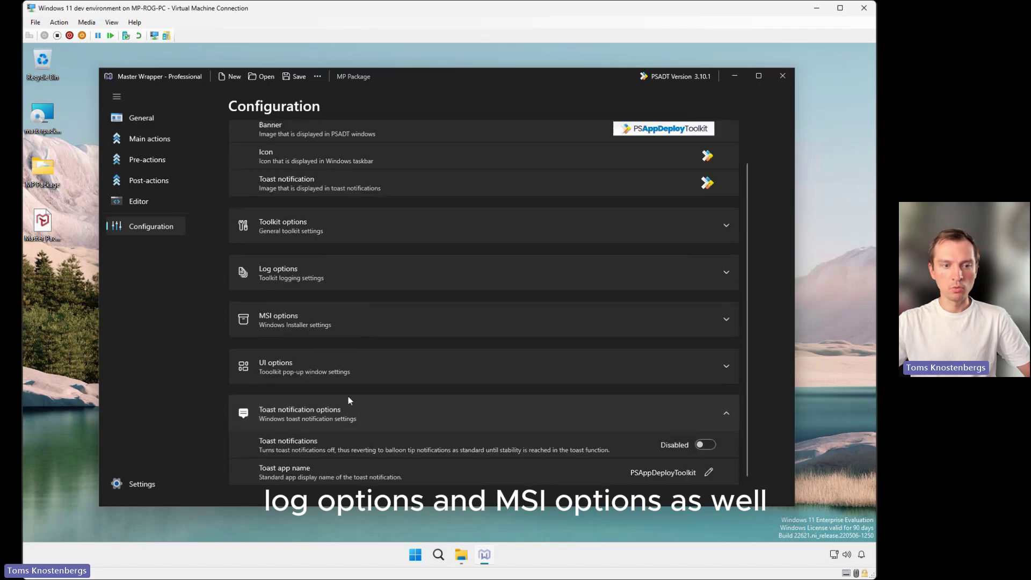
left_click(287, 415)
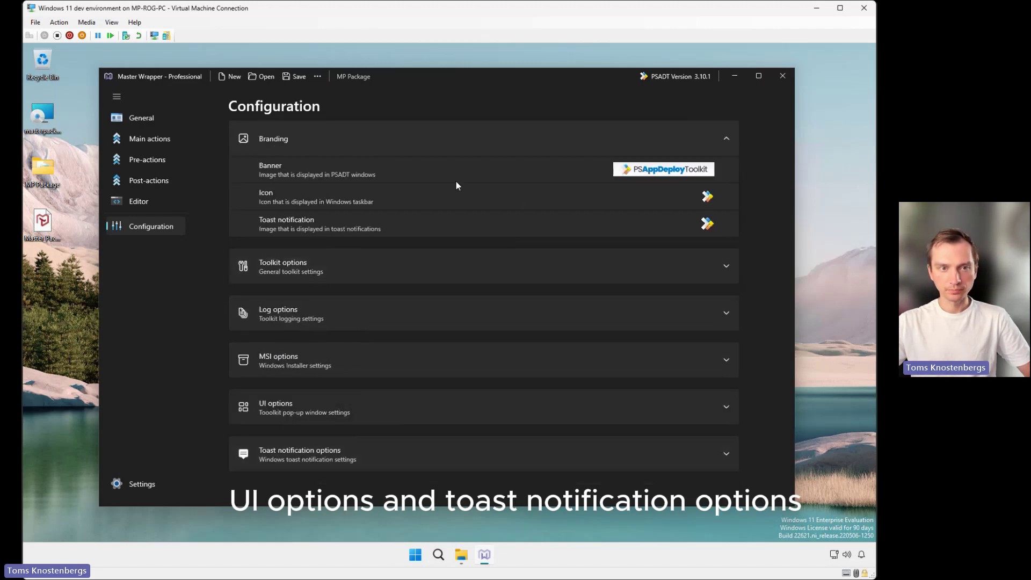
left_click(395, 142)
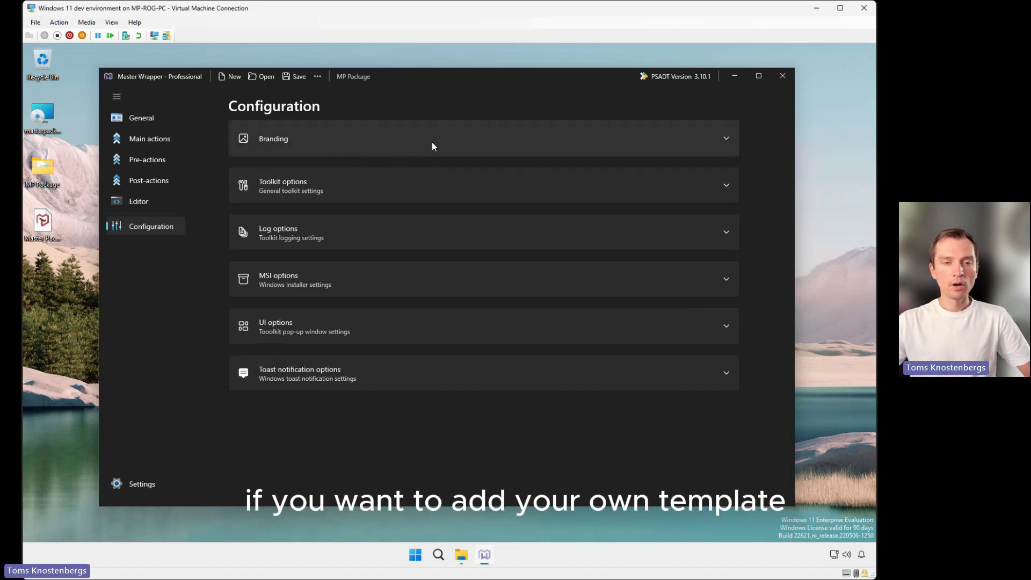
Browse in File Explorer to the Toolkit template folder under Program Files (x86)\Master Packager Ltd\Master Packager\WinUIApps.
left_click(461, 555)
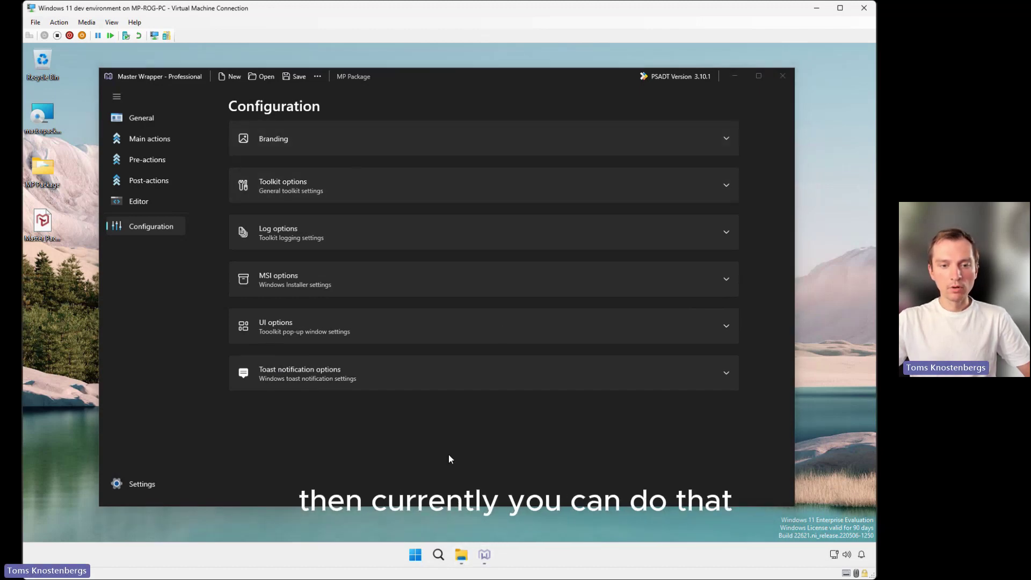
left_click(250, 421)
left_click_drag(434, 180, 399, 139)
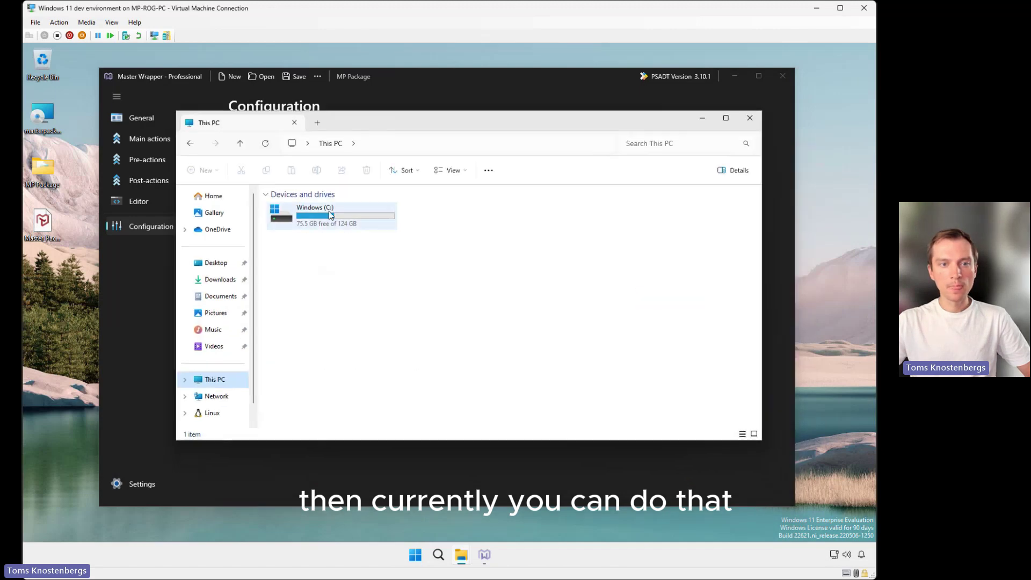
left_click(323, 224)
double_click(329, 241)
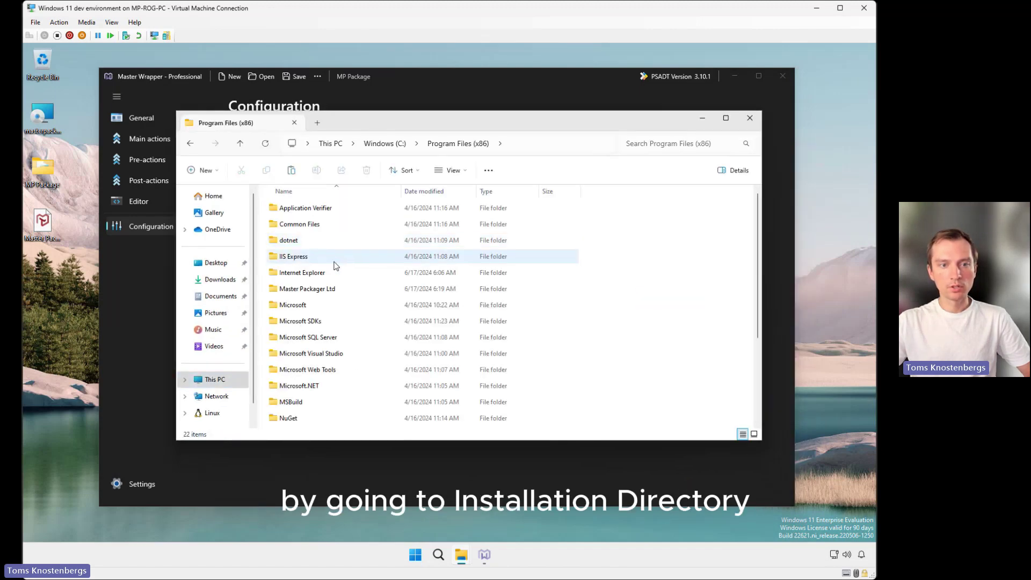
double_click(326, 289)
double_click(317, 209)
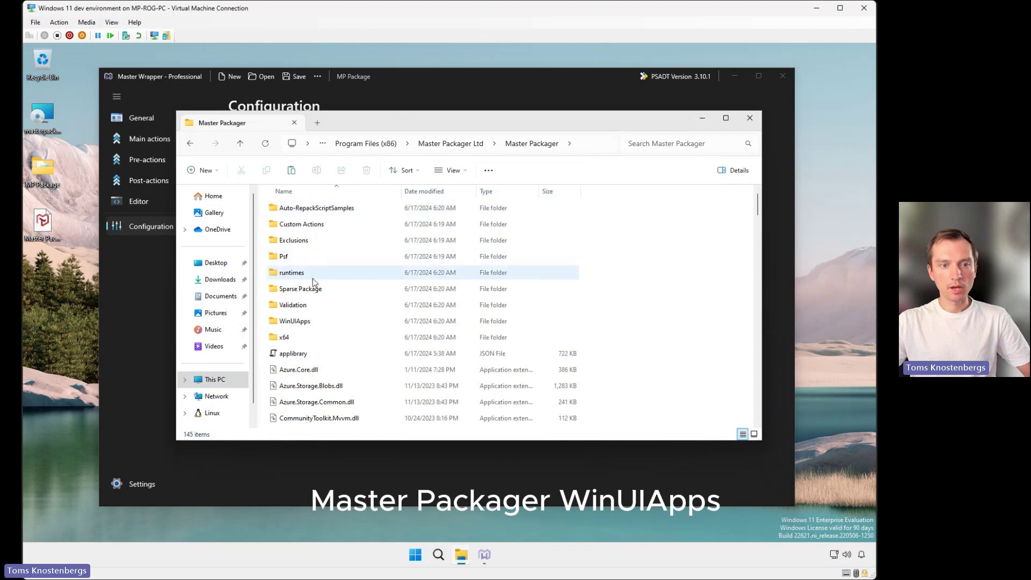
double_click(298, 321)
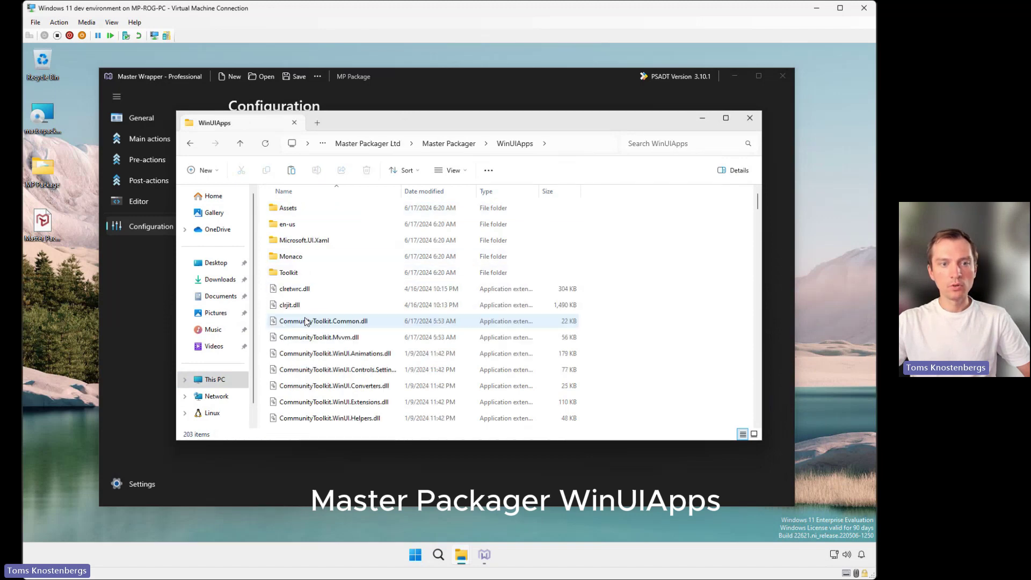
double_click(300, 273)
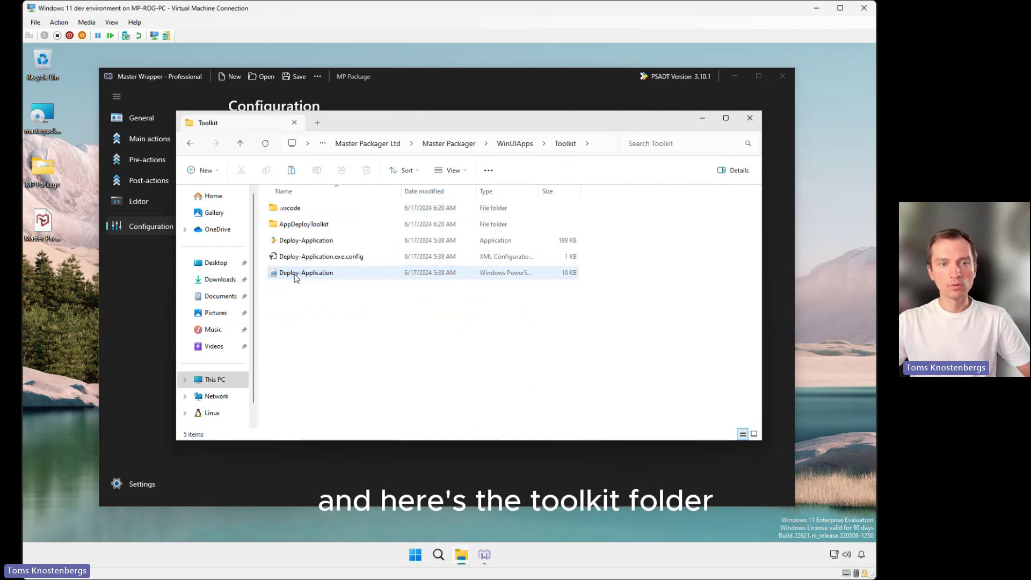
Examine the template files in the Toolkit folder and its AppDeployToolkit subfolder, and return to the Toolkit folder.
left_click_drag(429, 366, 314, 209)
left_click(358, 328)
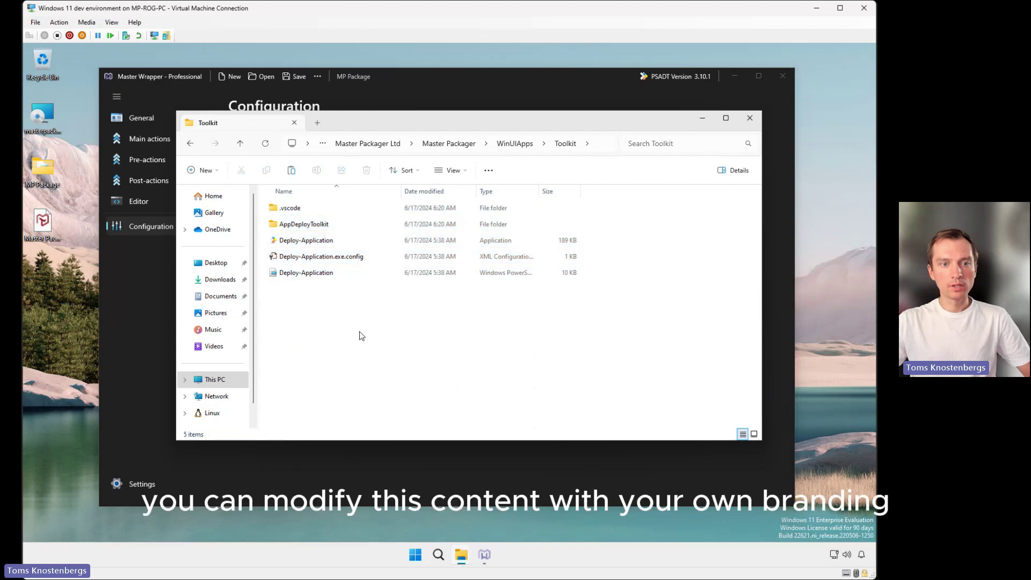
double_click(317, 223)
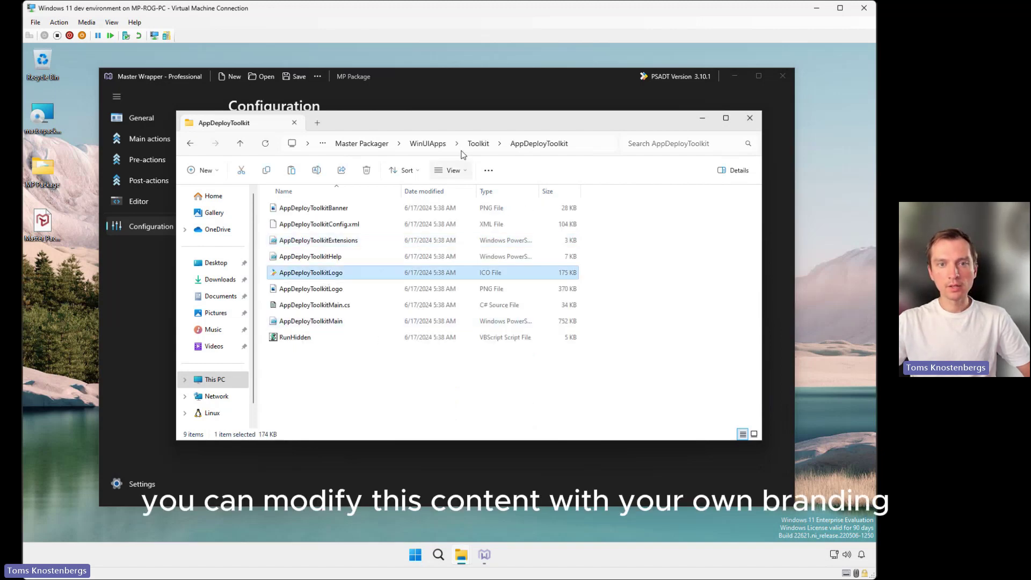
left_click(478, 143)
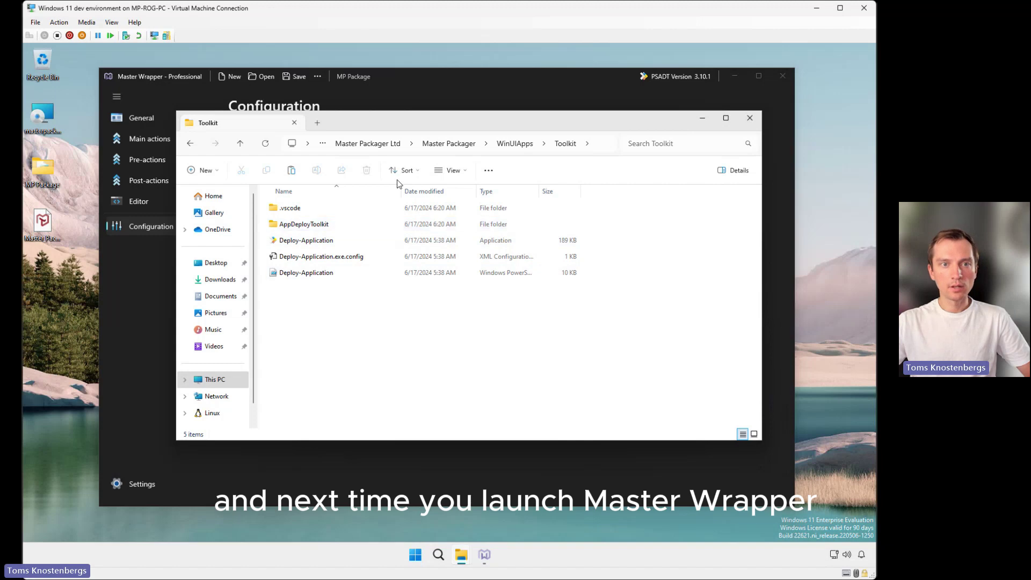
left_click_drag(394, 127, 406, 131)
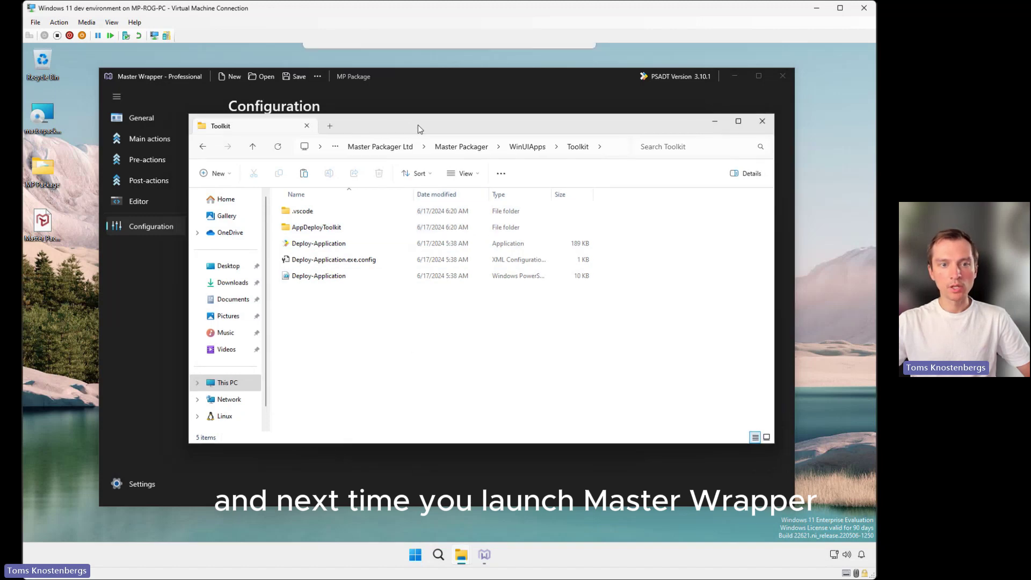
left_click_drag(414, 340, 358, 206)
left_click(382, 327)
Close the Toolkit folder window and Master Wrapper.
mouse_move(669, 129)
left_mouse_down()
mouse_move(649, 149)
mouse_move(673, 144)
left_mouse_up()
left_click(754, 141)
left_click(775, 70)
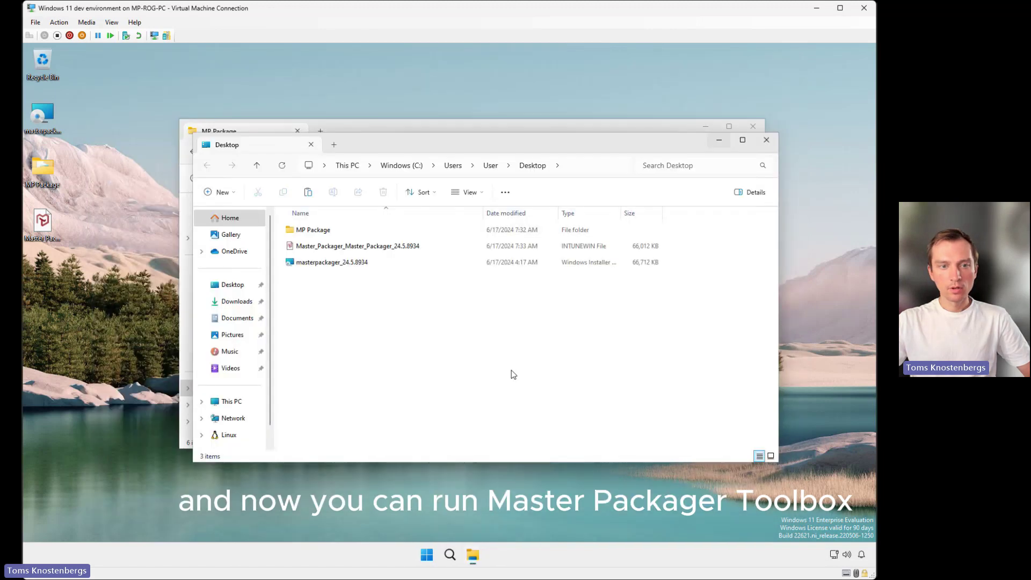
Launch Master Packager Toolbox and go to its Intune page.
left_click(424, 553)
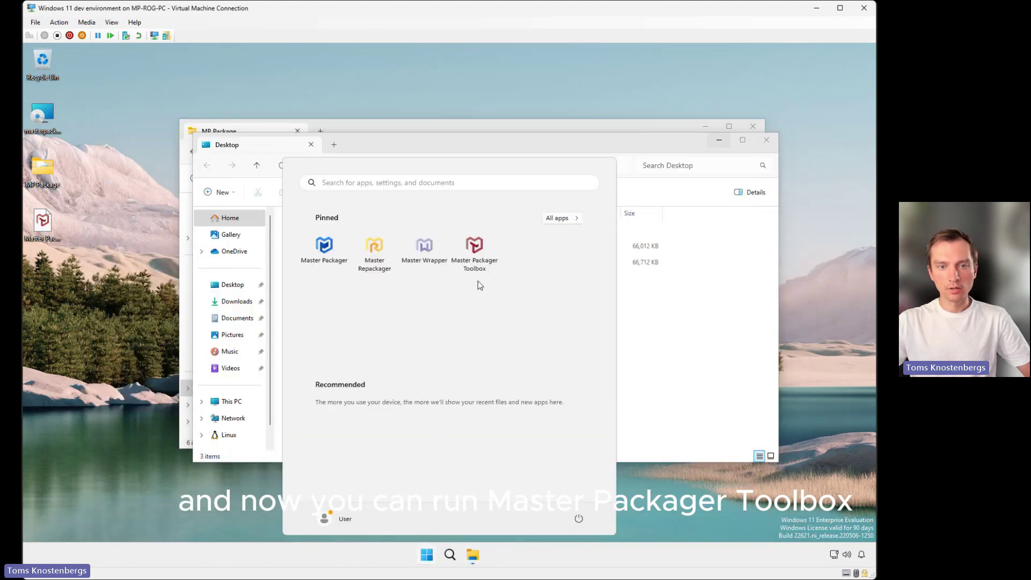
left_click(475, 252)
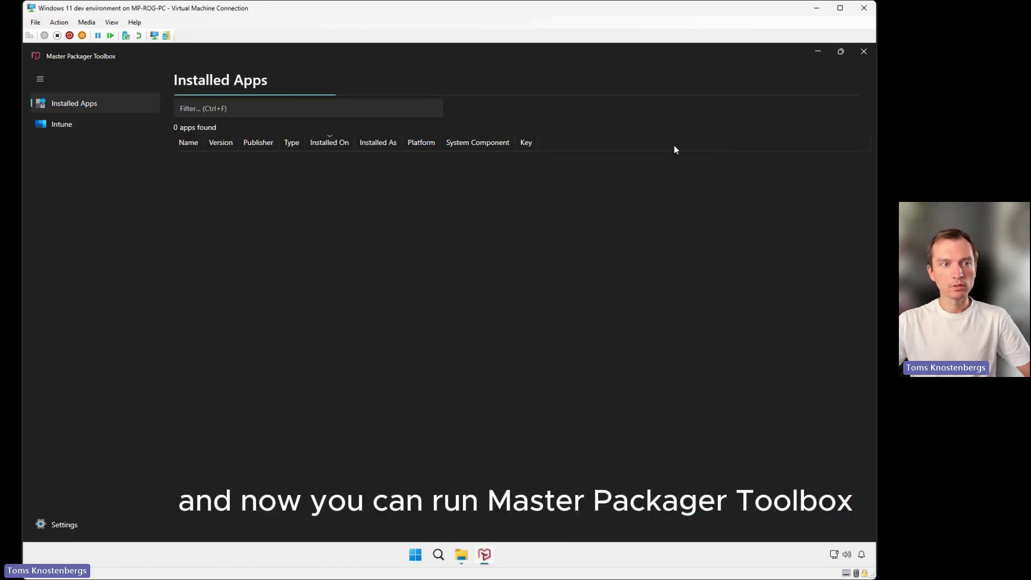
left_click(78, 125)
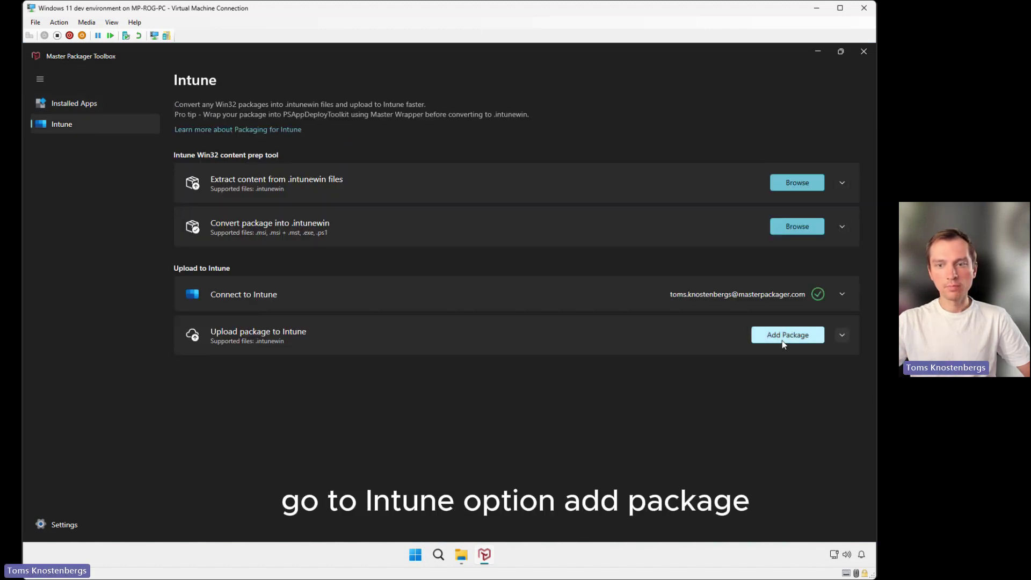
Add Master_Packager_Master_Packager_24.5.8934.intunewin from the desktop, review its package details and start its upload to Intune.
left_click(783, 336)
left_click(174, 144)
left_click(361, 296)
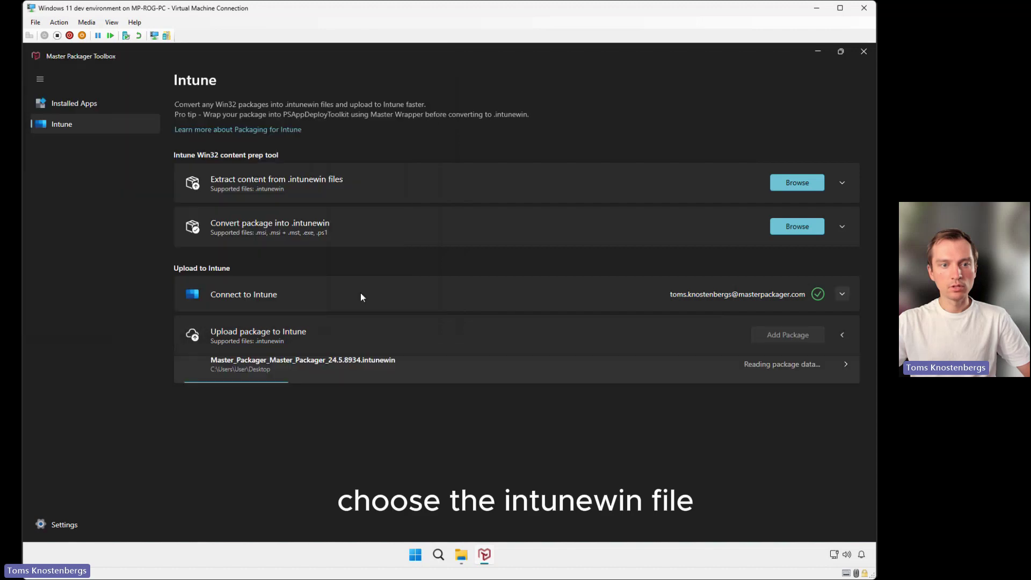
left_click(789, 380)
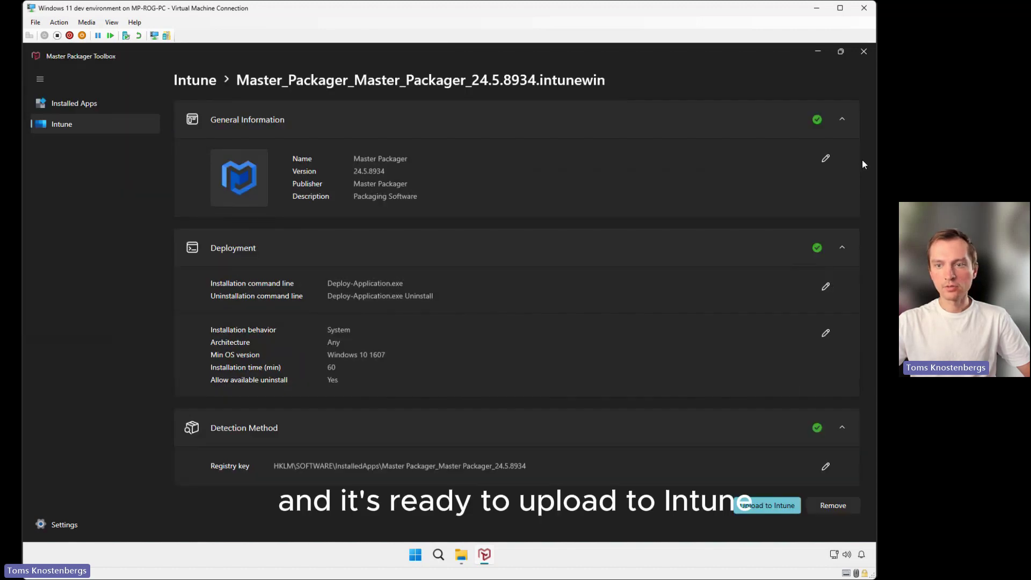
left_click(767, 507)
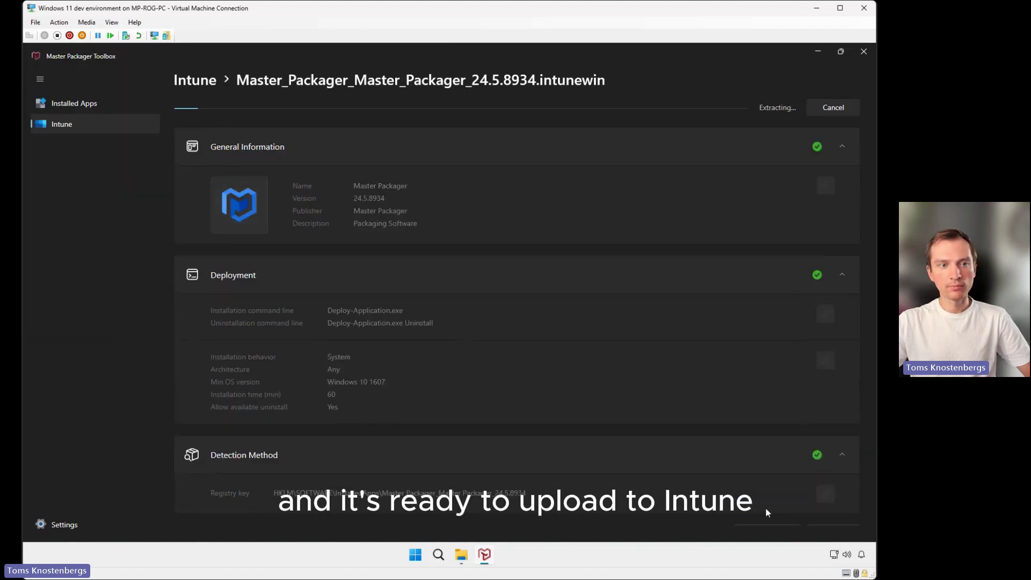